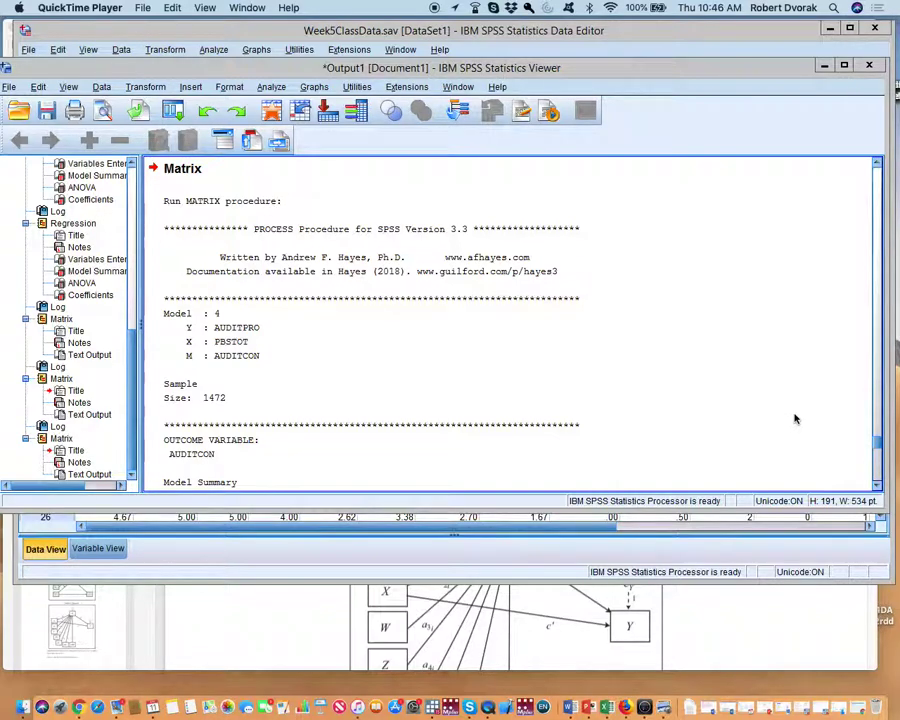
Scroll through the AUDITCON model and PBSTOT coefficients to the AUDITPRO outcome coefficients.
left_click(877, 487)
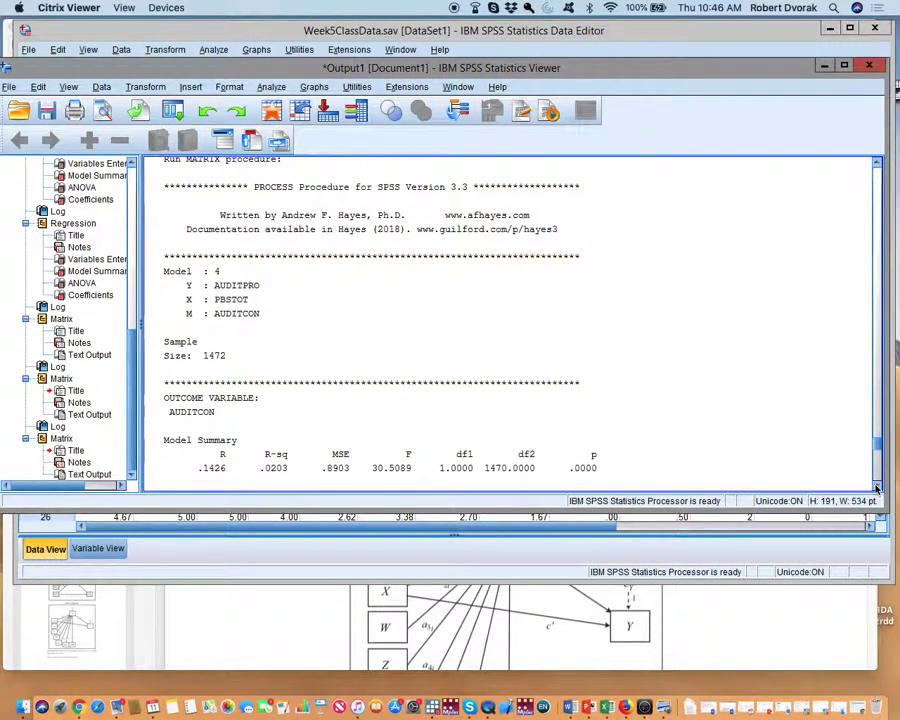
left_click(877, 487)
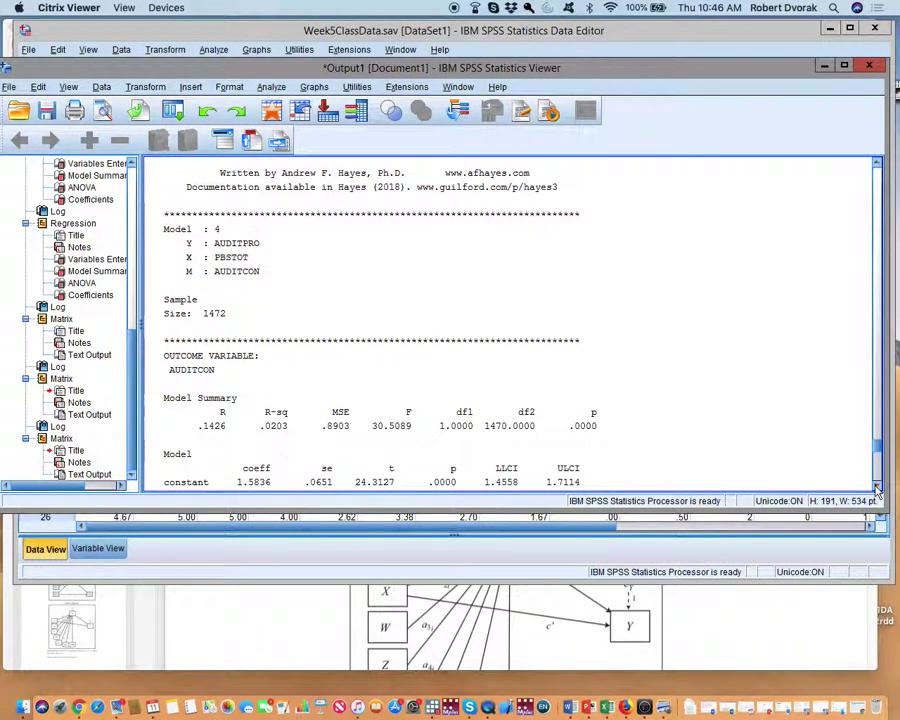
left_click(877, 487)
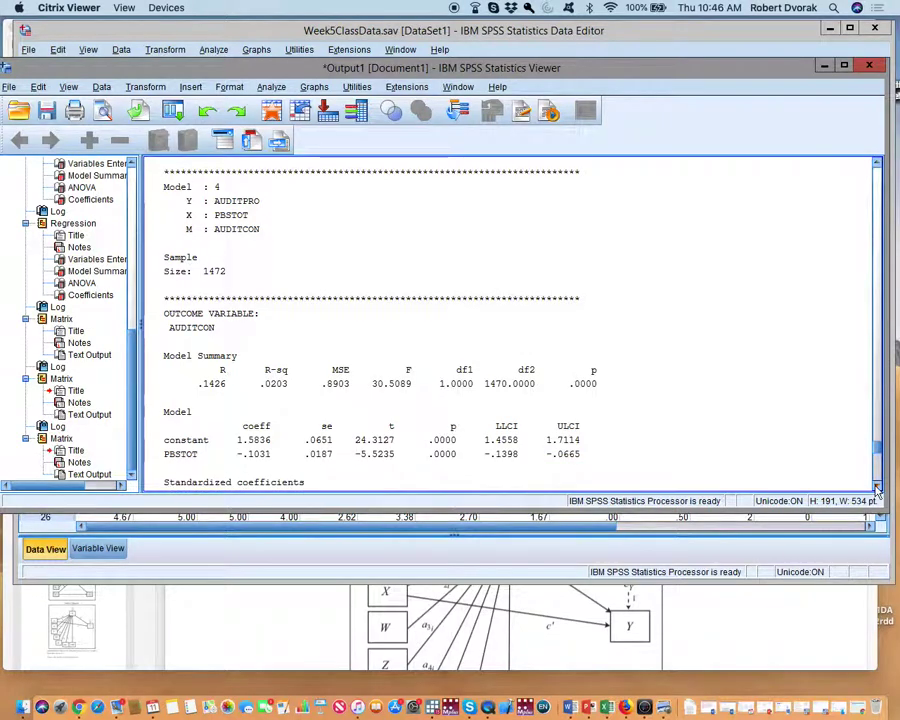
left_click(877, 487)
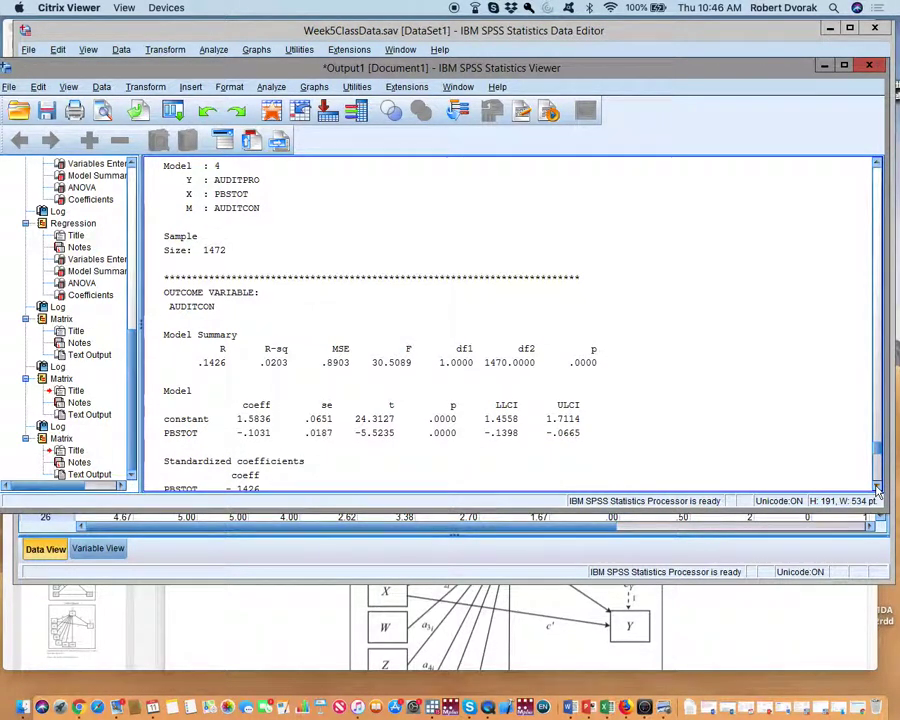
left_click(877, 487)
left_click(877, 487)
left_click(877, 487)
left_click(877, 487)
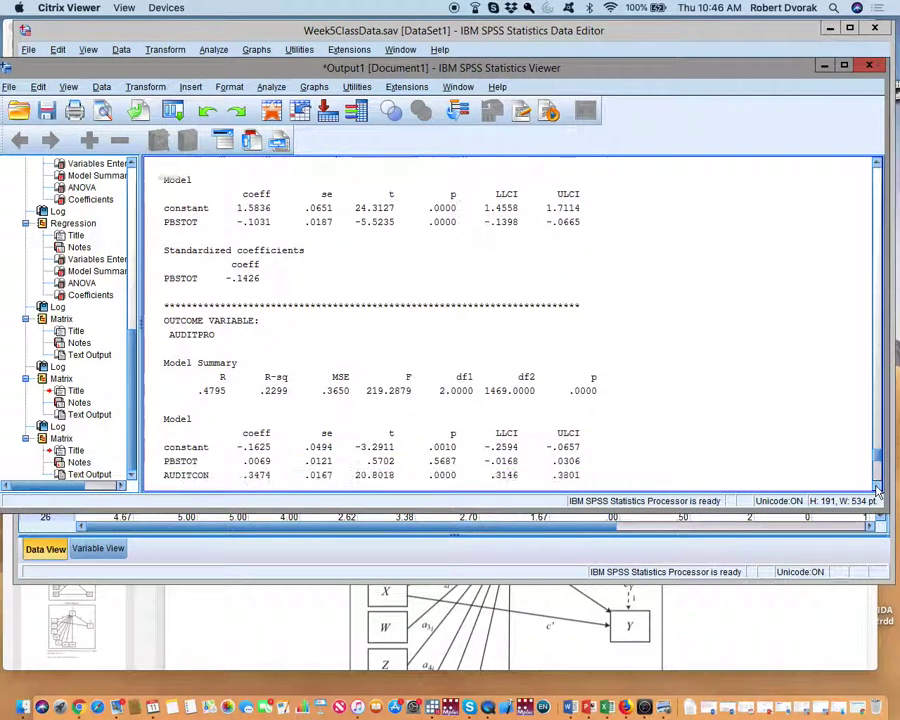
Scroll on to the direct and indirect effects, ending at AUDITCON's completely standardized indirect effect.
left_click(877, 487)
left_click(877, 487)
left_click(877, 487)
left_click(877, 487)
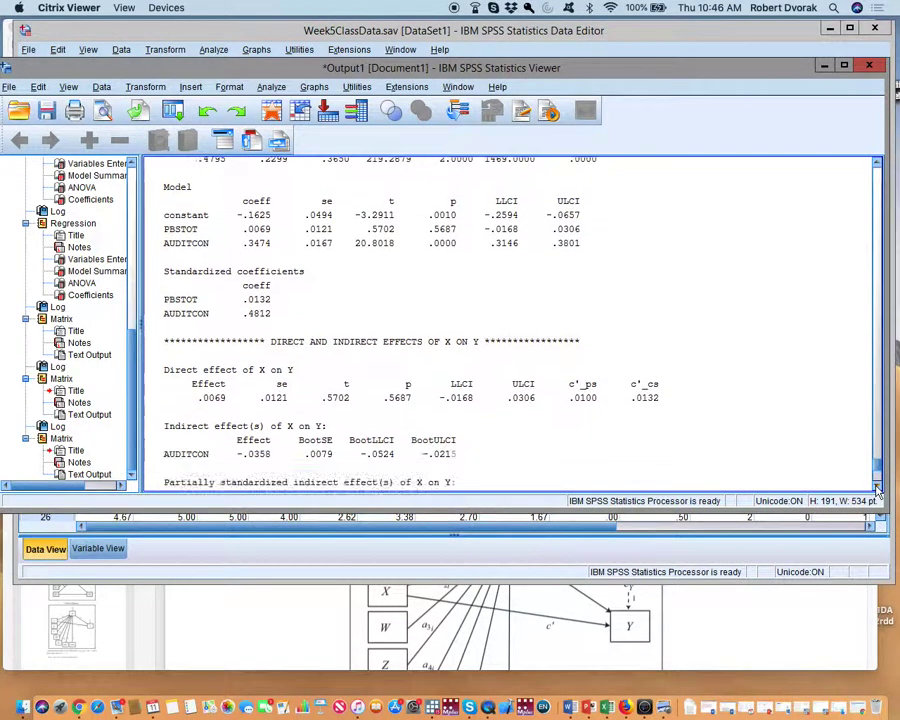
left_click(877, 487)
left_click(877, 487)
left_click(877, 487)
left_click(877, 487)
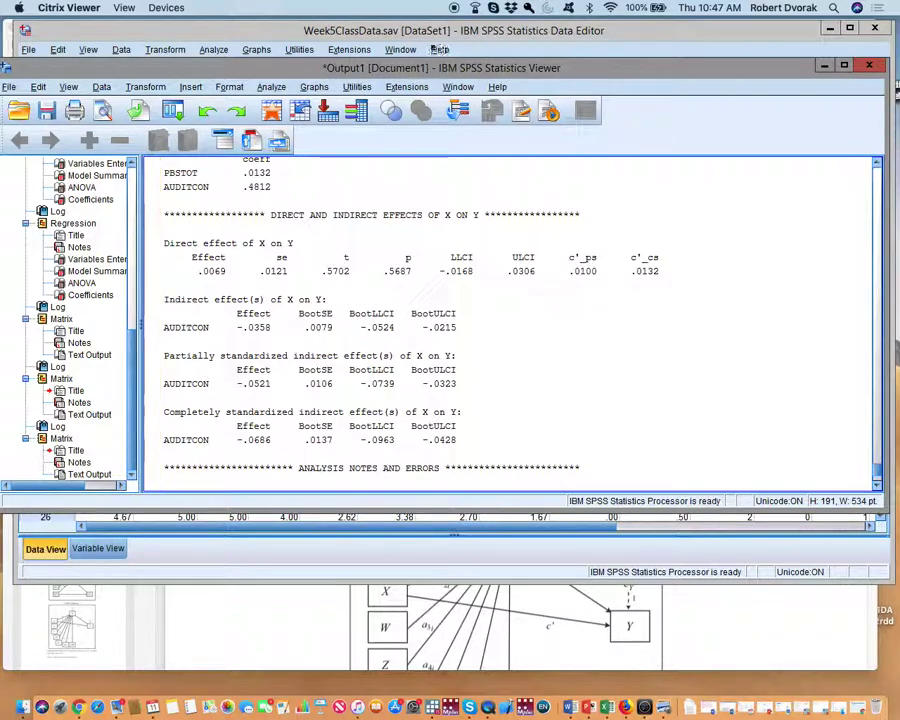
Open and cancel Linear Regression, then go to Analyze > Regression for PROCESS v3.3.
left_click(273, 89)
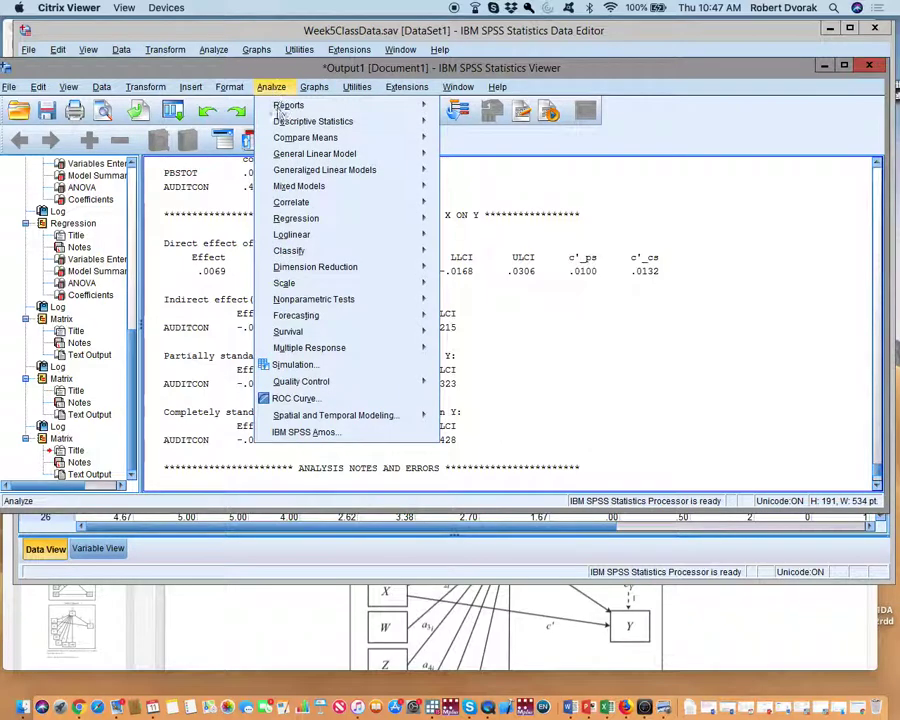
mouse_move(388, 224)
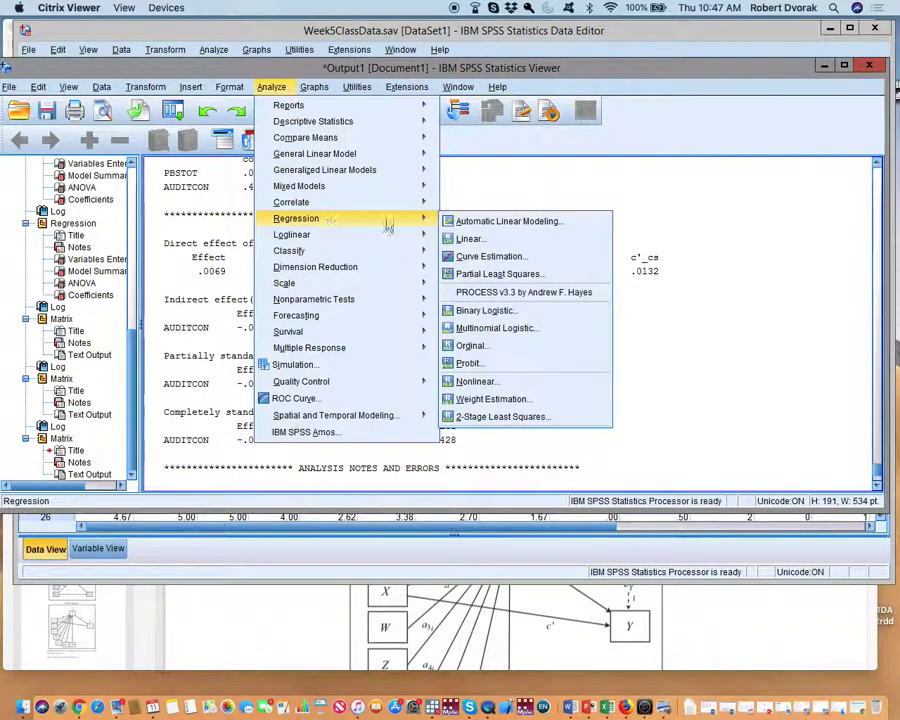
left_click(462, 239)
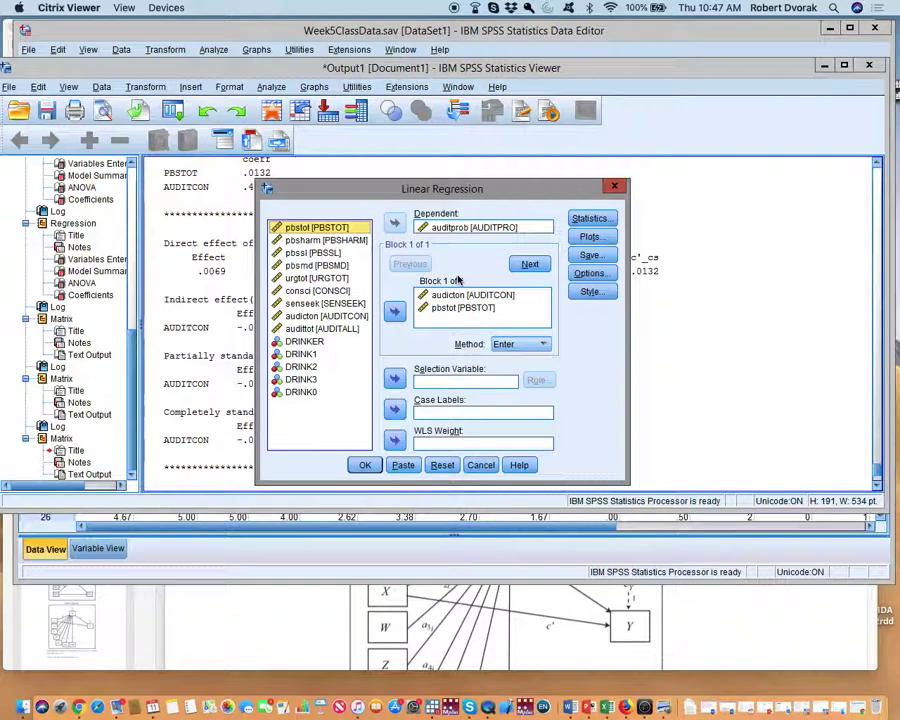
left_click(615, 188)
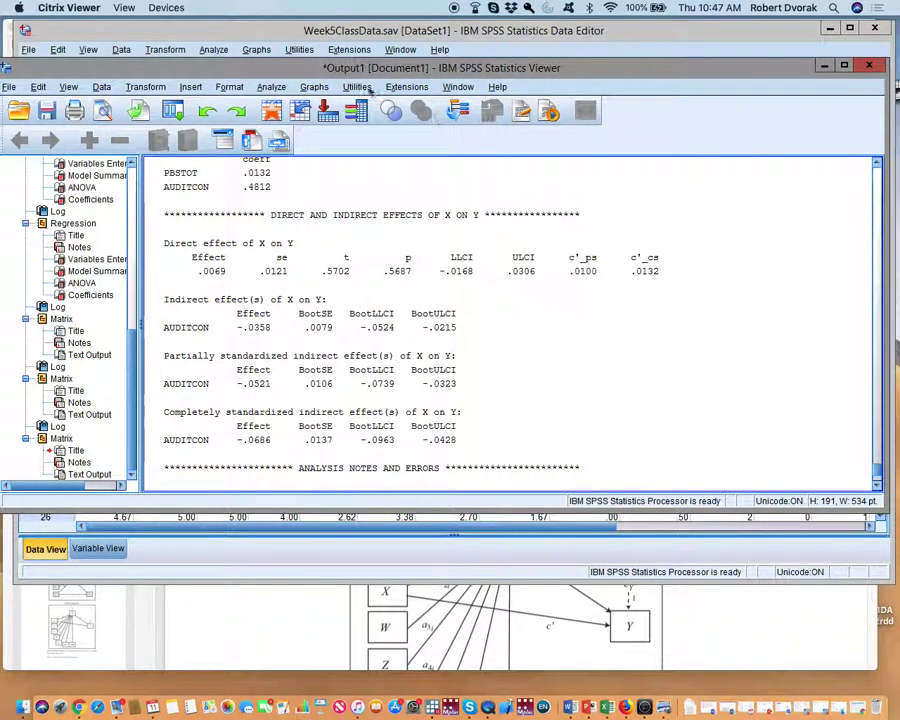
left_click(271, 87)
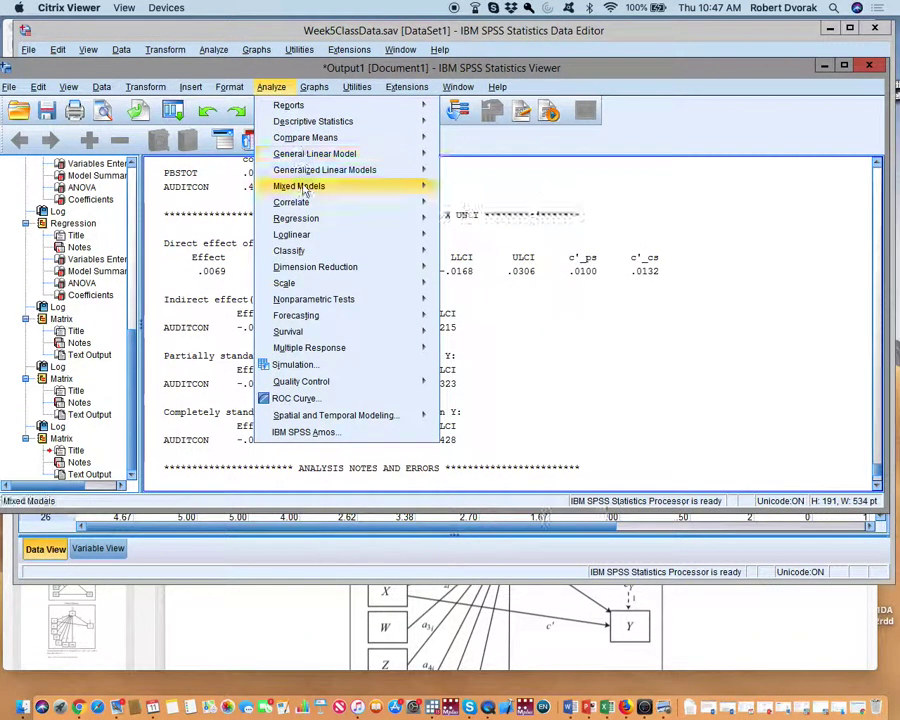
mouse_move(322, 221)
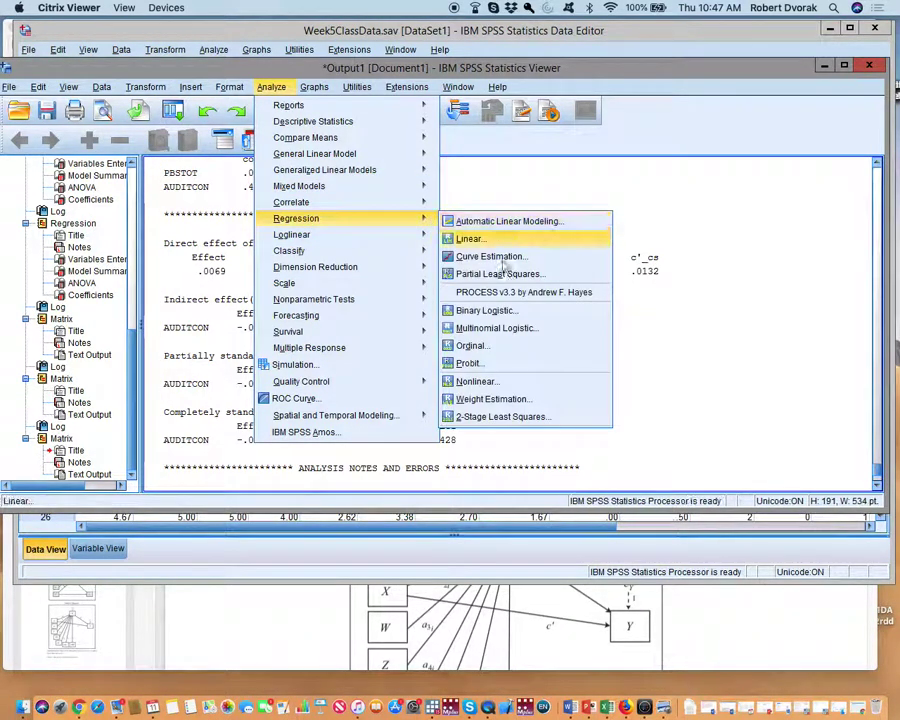
In PROCESS v3.3, add URGTOT as a second mediator beside AUDITCON and choose 5000 bootstrap samples.
left_click(495, 292)
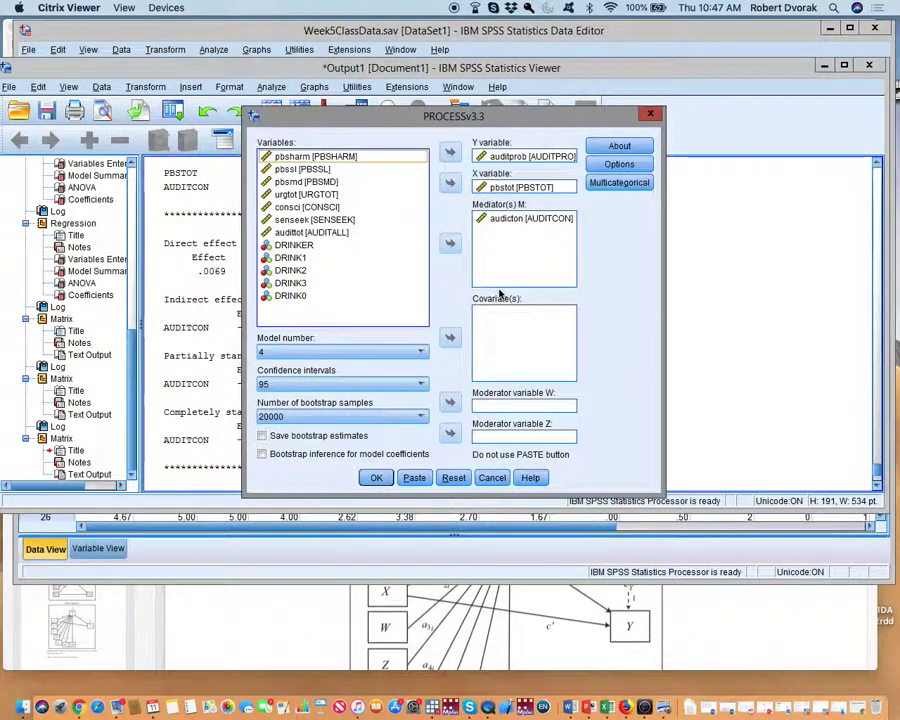
left_click(522, 219)
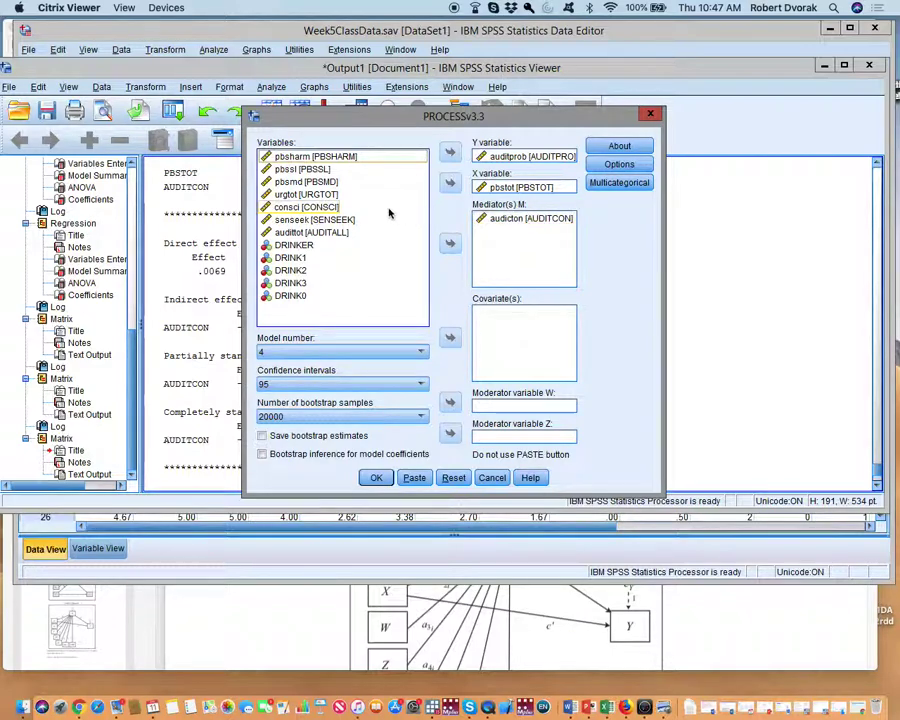
left_click(415, 183)
left_click(349, 195)
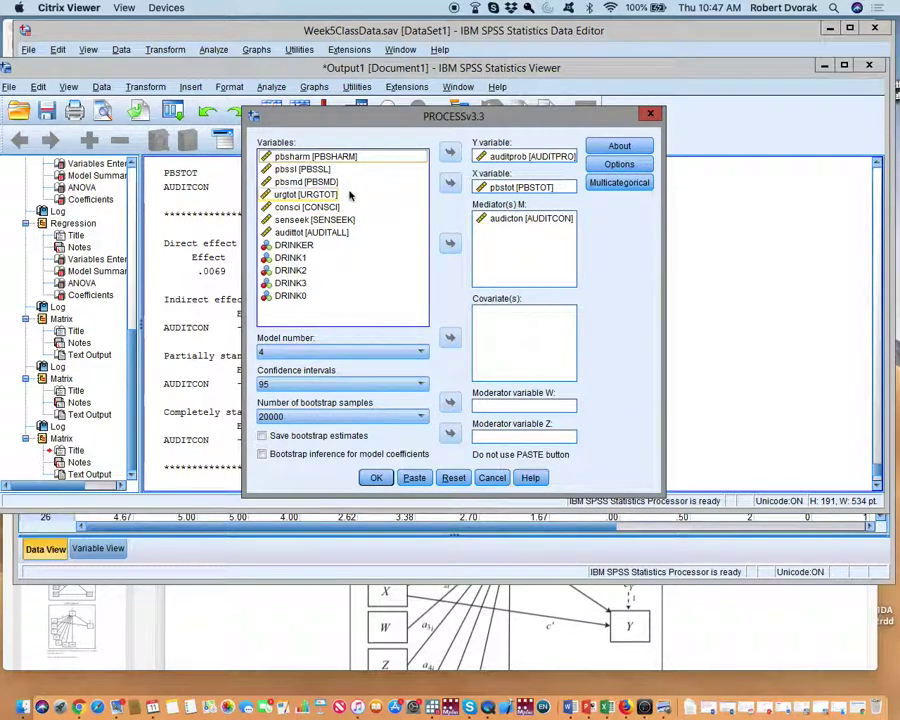
left_click(311, 197)
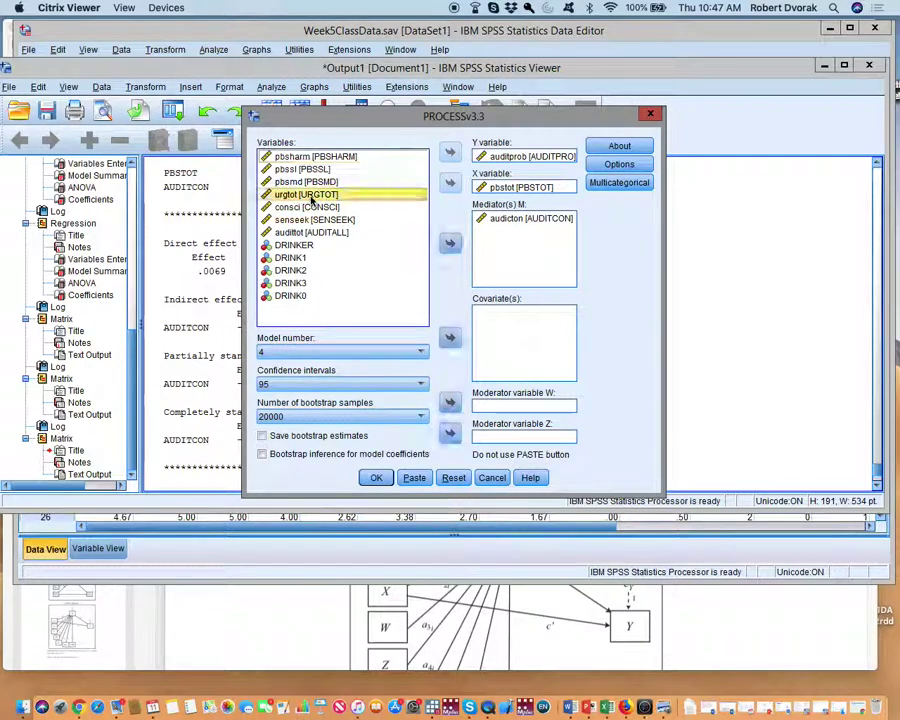
left_click(450, 243)
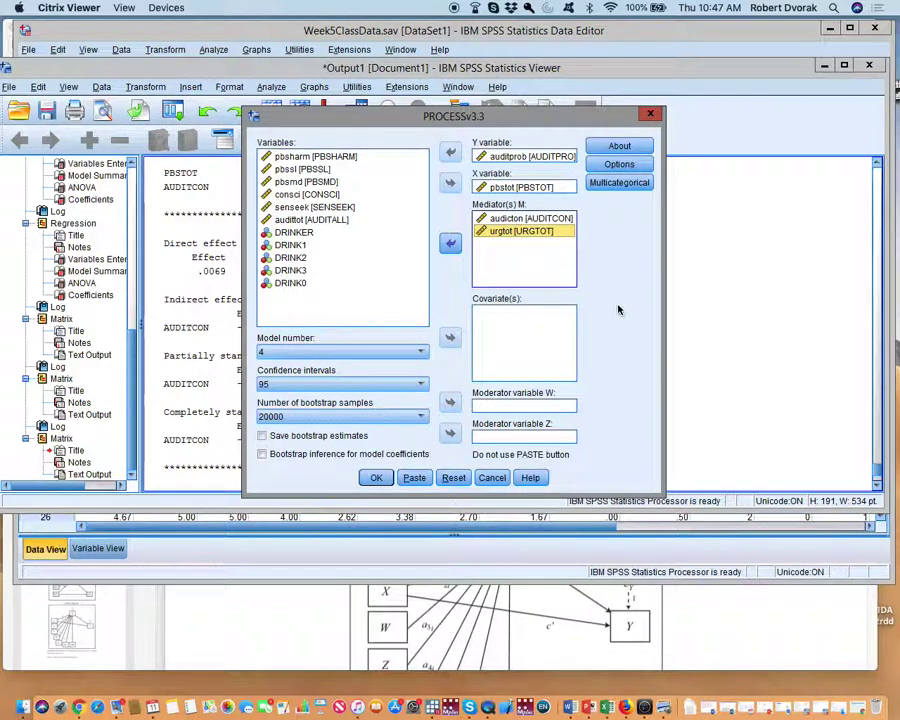
left_click(420, 420)
left_click(372, 470)
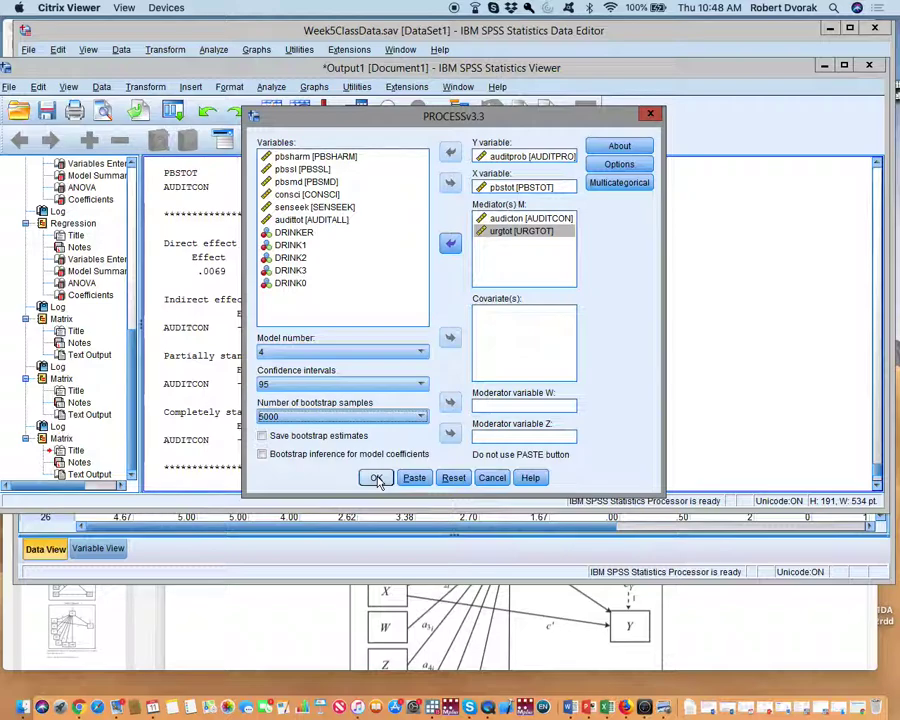
Run PROCESS model 4 with Y AUDITPRO, X PBSTOT and mediators AUDITCON and URGTOT.
left_click(376, 479)
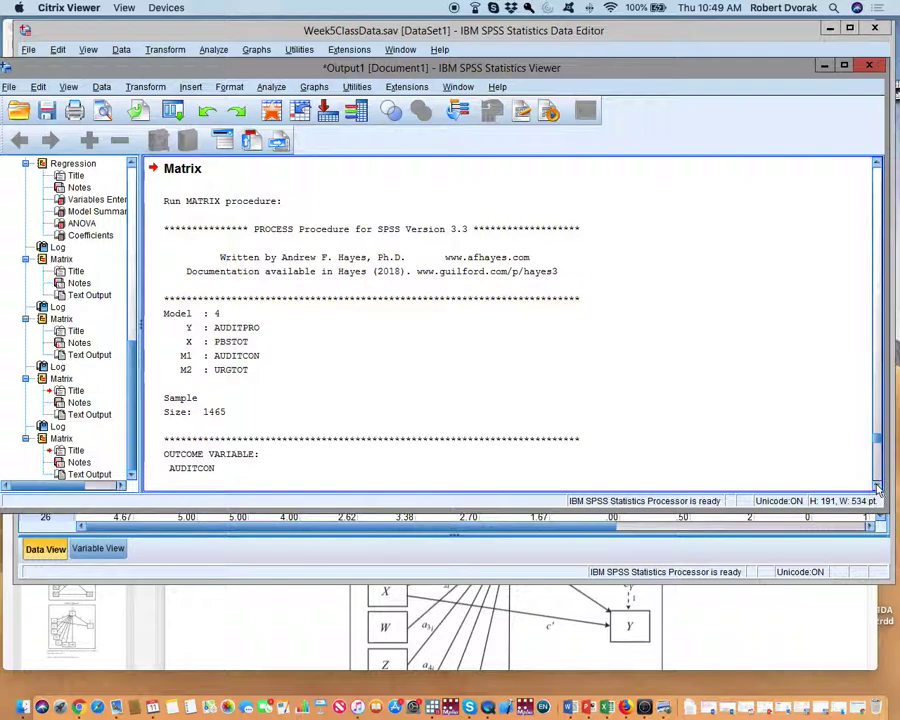
Scroll past the mediator models to the AUDITPRO model and direct effect .0130 (p = .2838).
scroll(877, 487, "down", 5)
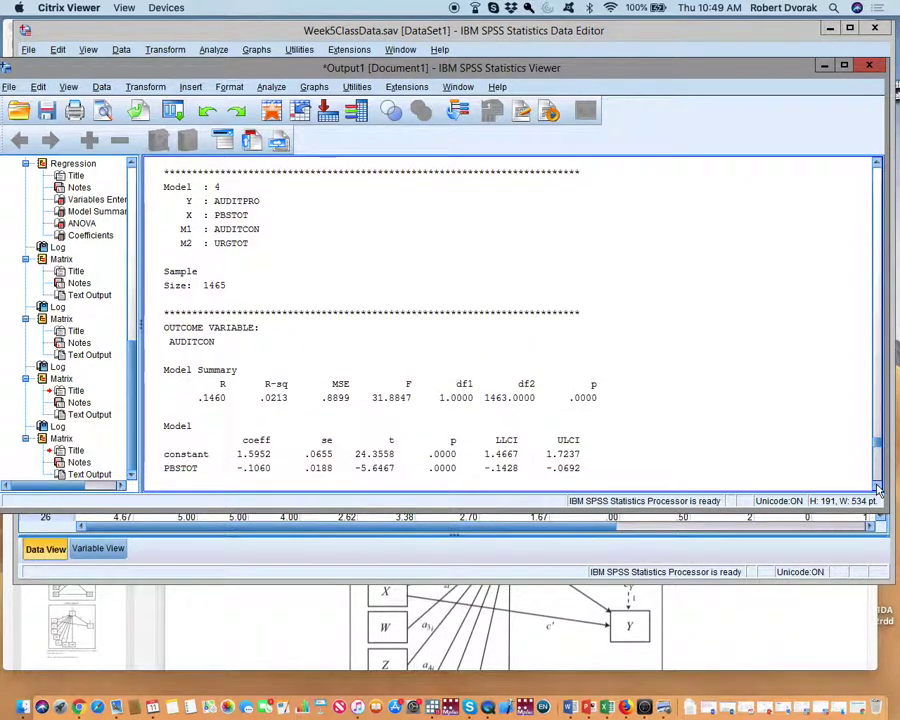
left_click(877, 487)
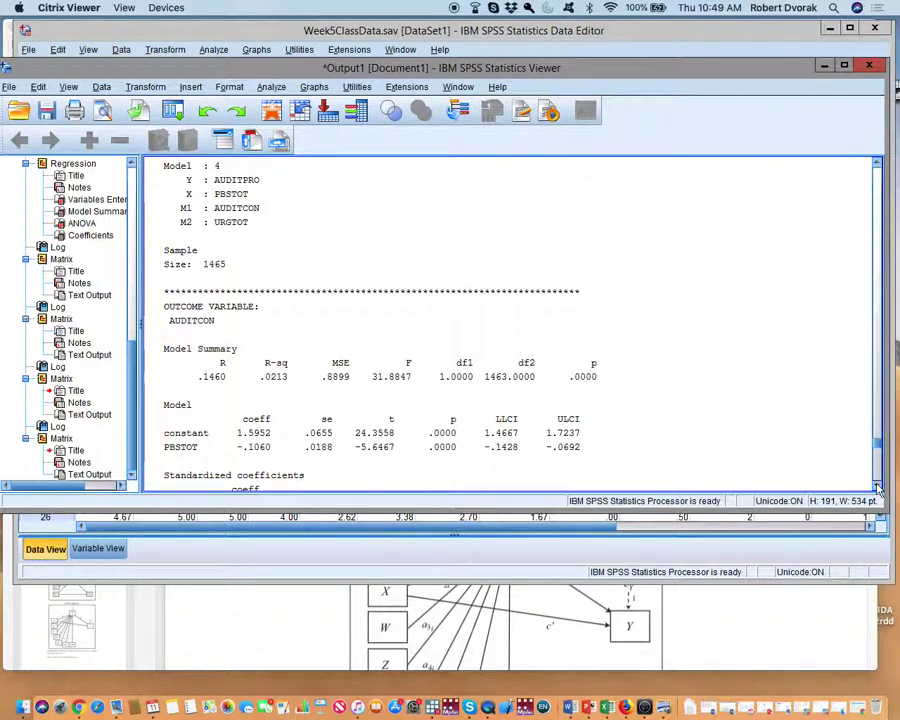
scroll(878, 488, "down", 7)
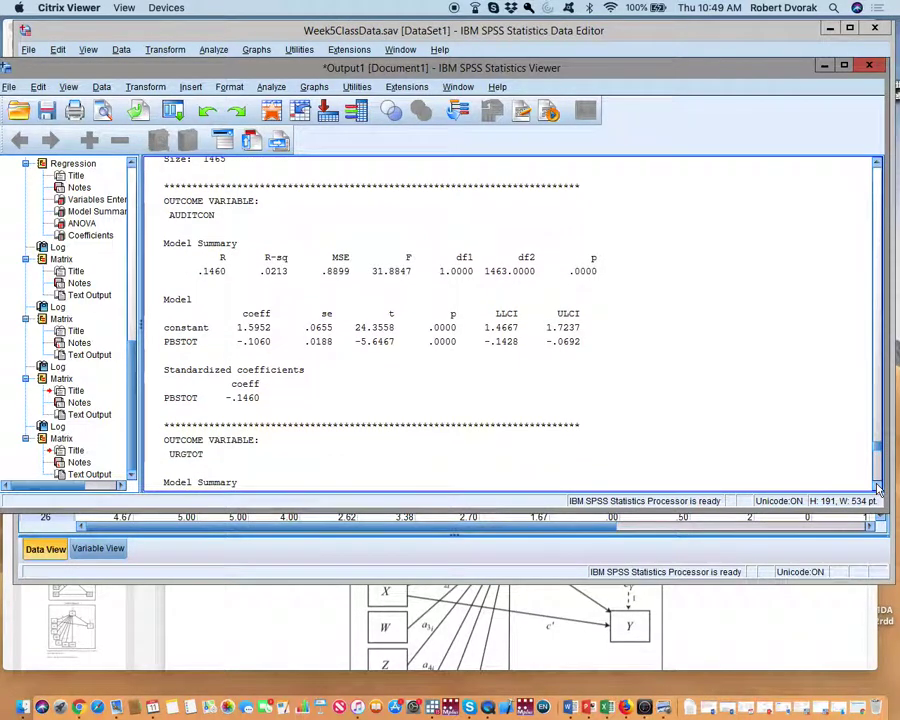
scroll(878, 488, "down", 4)
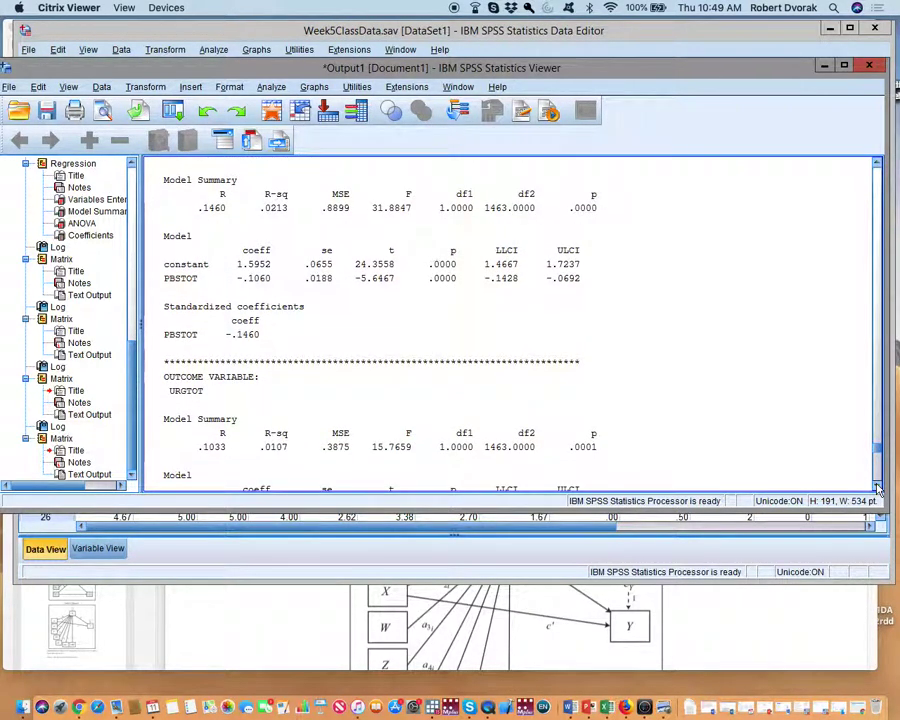
scroll(878, 488, "down", 3)
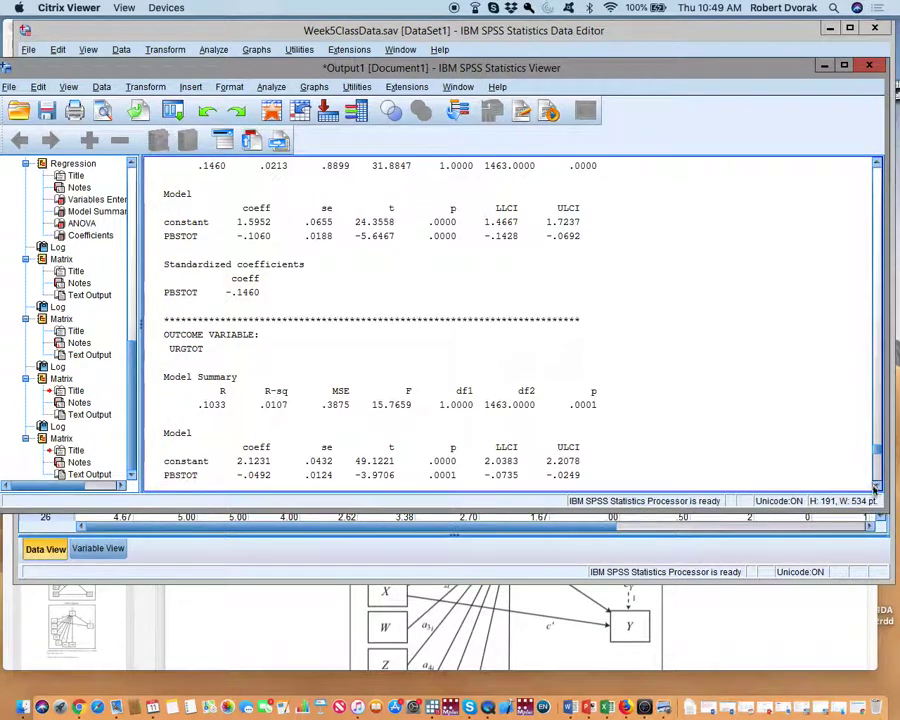
scroll(874, 489, "down", 5)
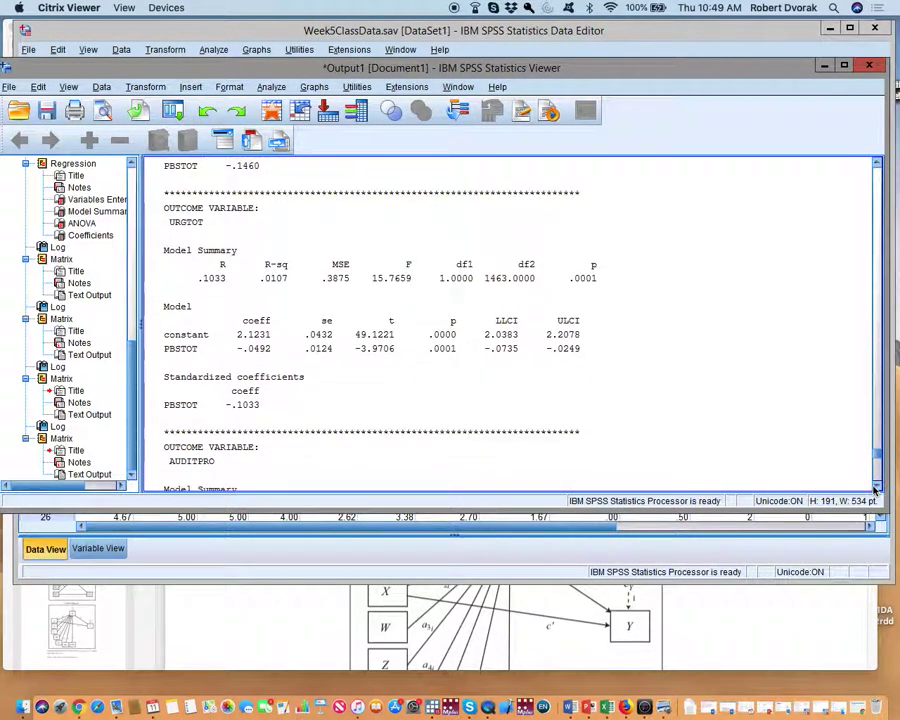
scroll(874, 489, "down", 3)
scroll(874, 489, "down", 2)
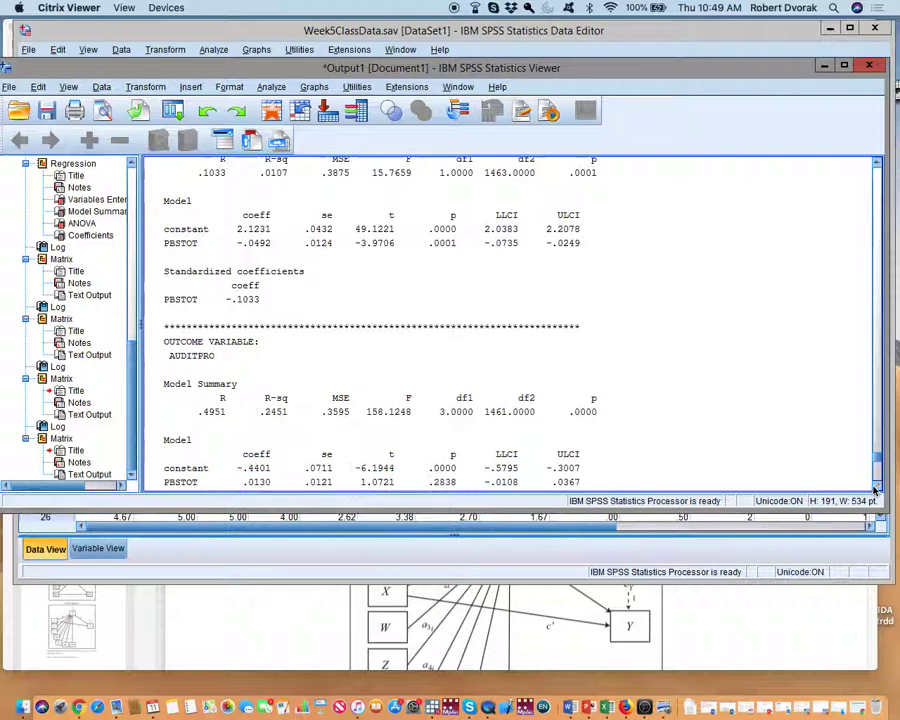
scroll(874, 489, "down", 3)
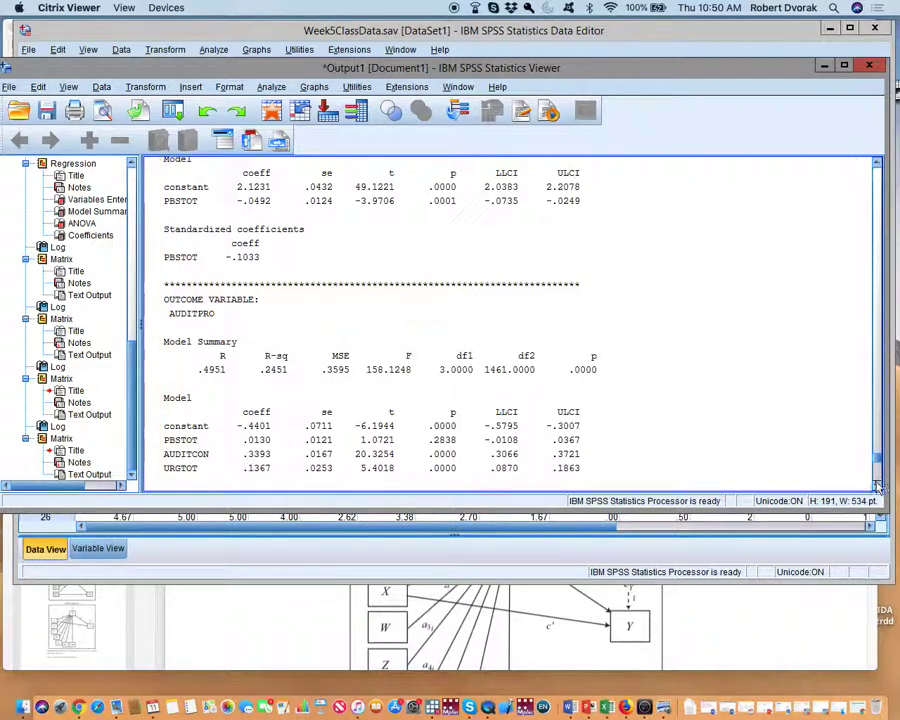
scroll(877, 487, "down", 5)
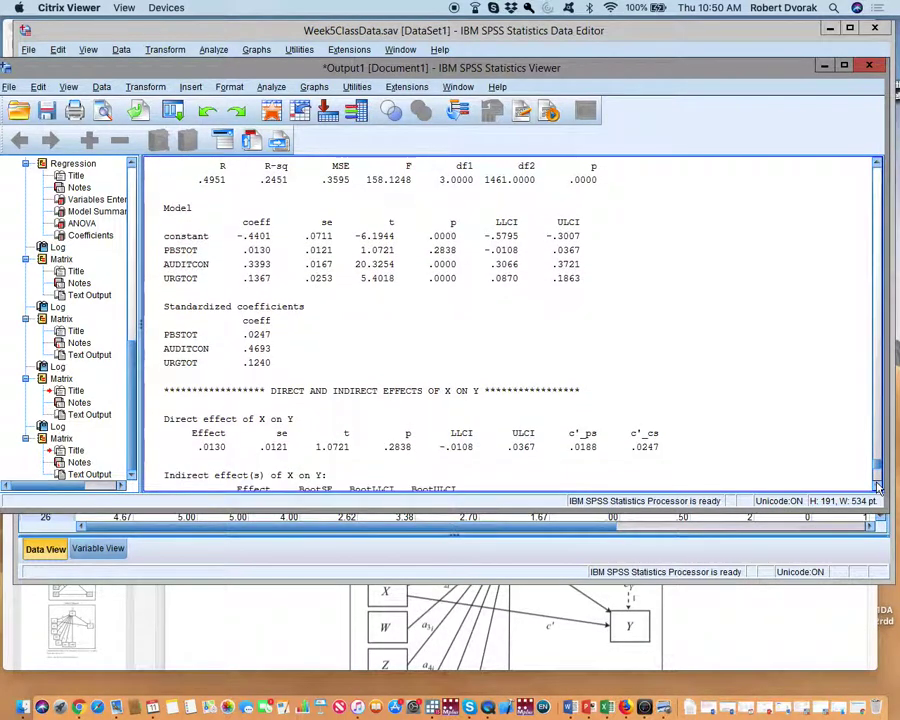
Scroll to the indirect effects: total −.0427, AUDITCON −.0360, URGTOT −.0067, plus standardized tables.
scroll(877, 487, "down", 3)
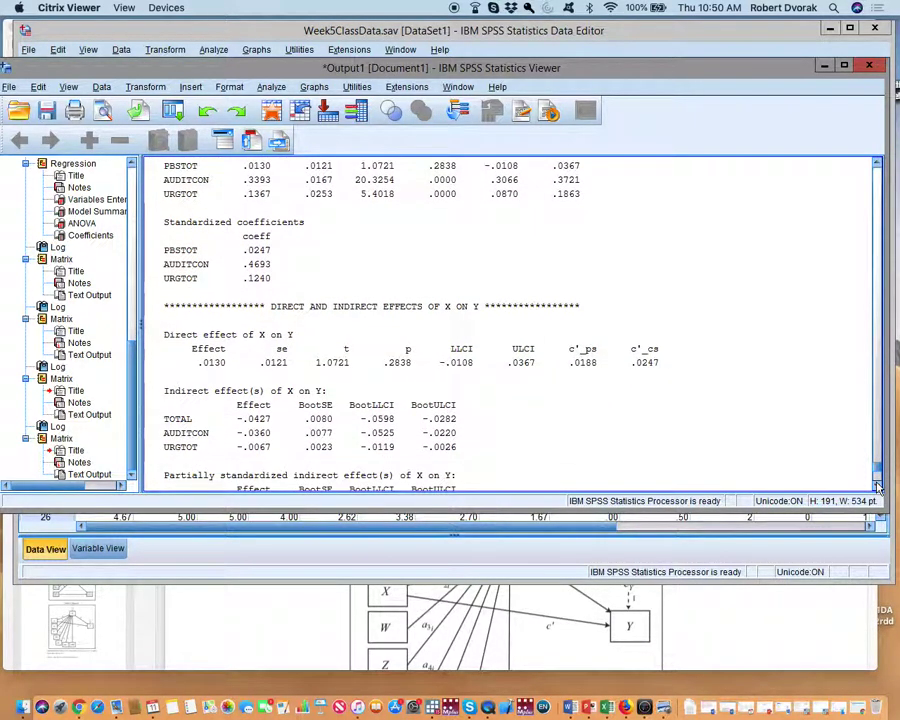
scroll(877, 487, "down", 4)
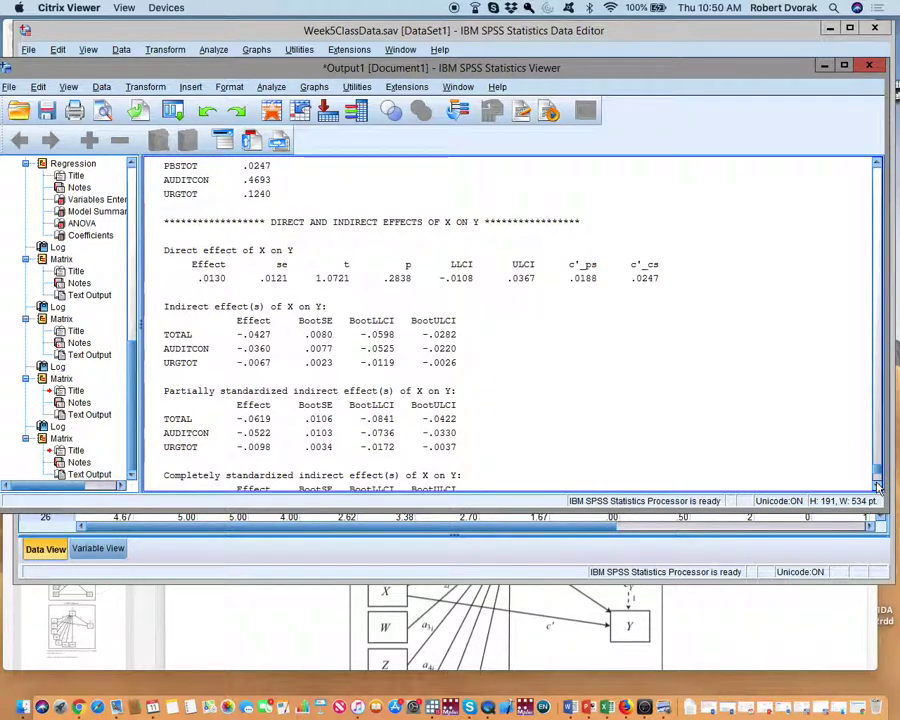
scroll(877, 487, "down", 1)
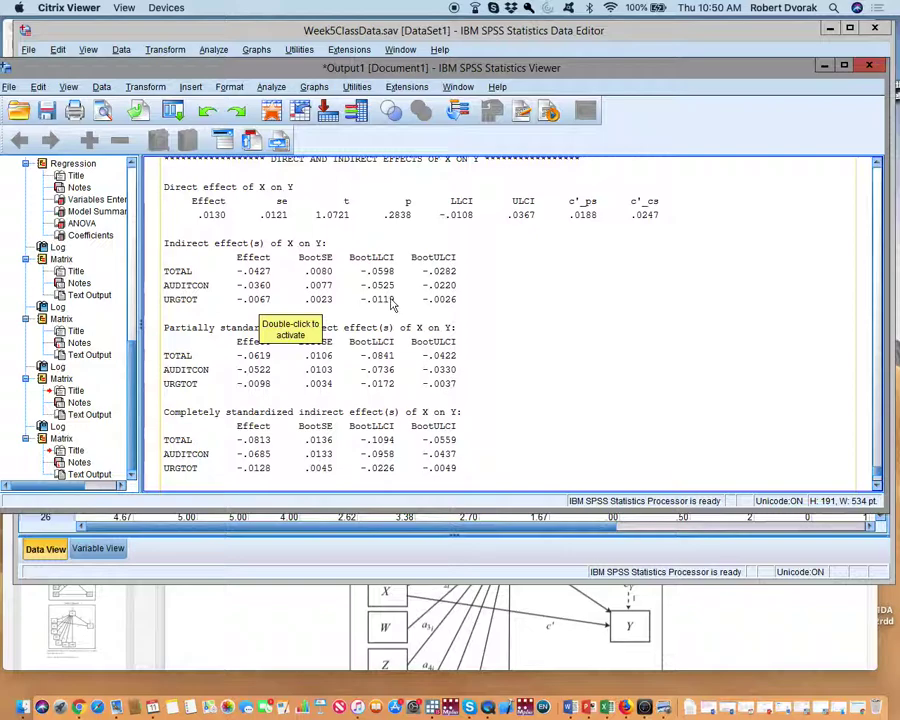
left_click(506, 315)
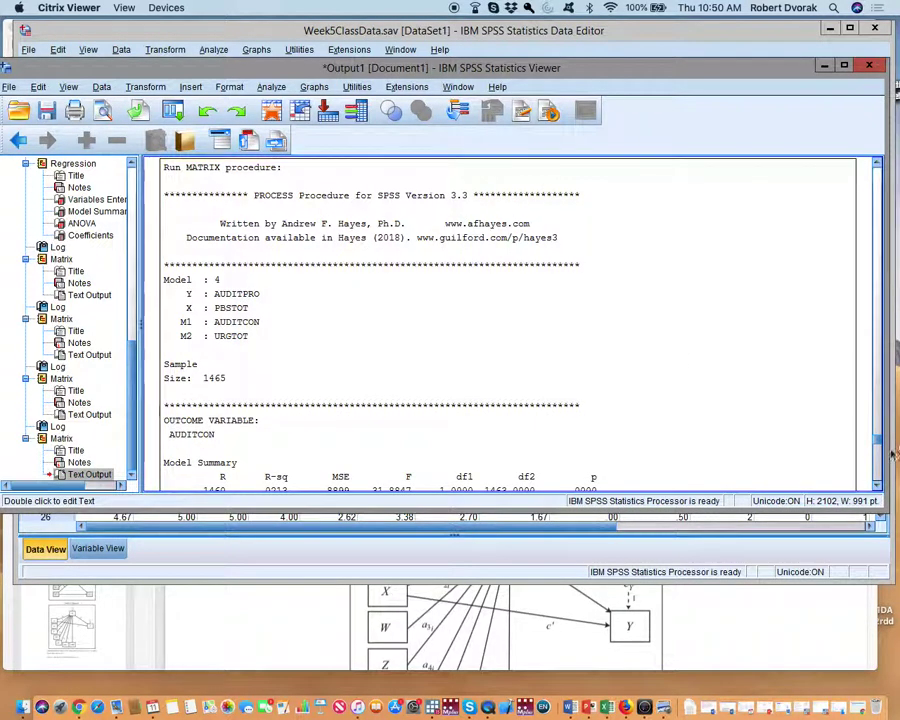
left_click_drag(877, 440, 877, 478)
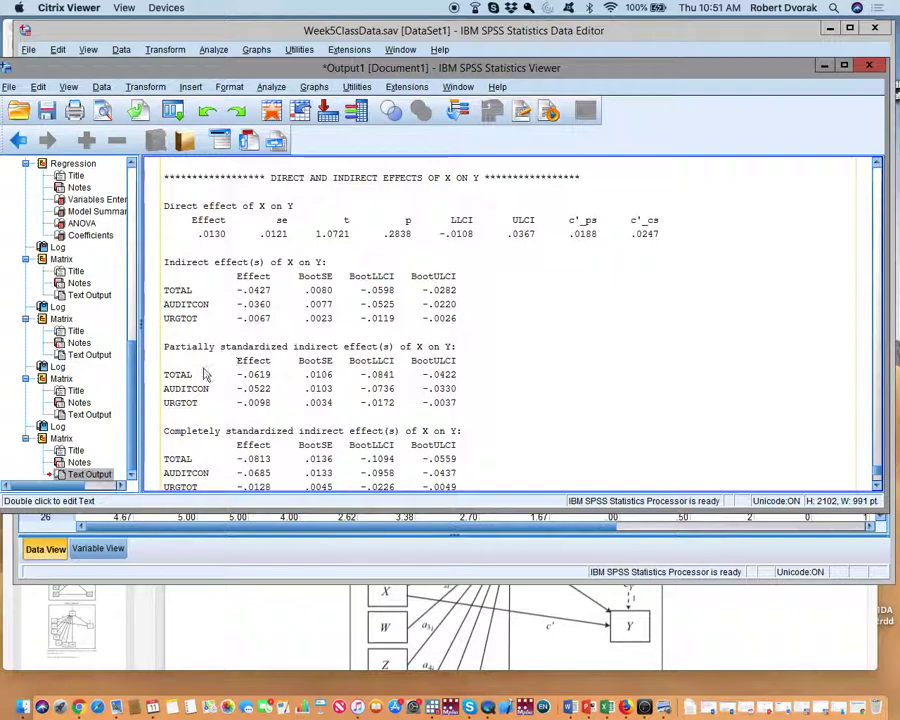
Page up to review the earlier AUDITCON-only PROCESS run, then drag back to the two-mediator effects.
left_click(873, 428)
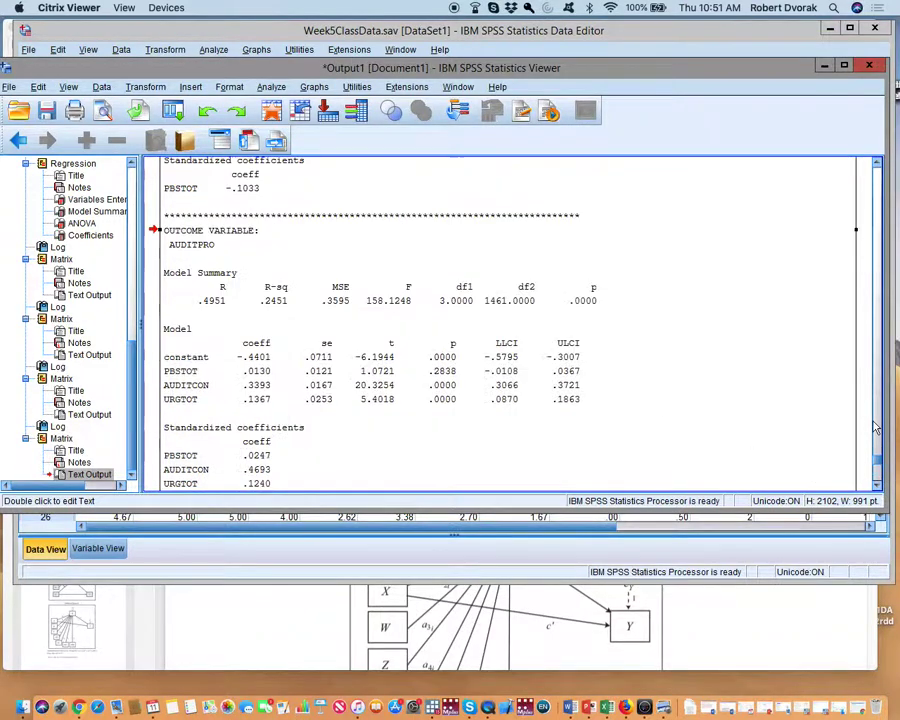
left_click(873, 428)
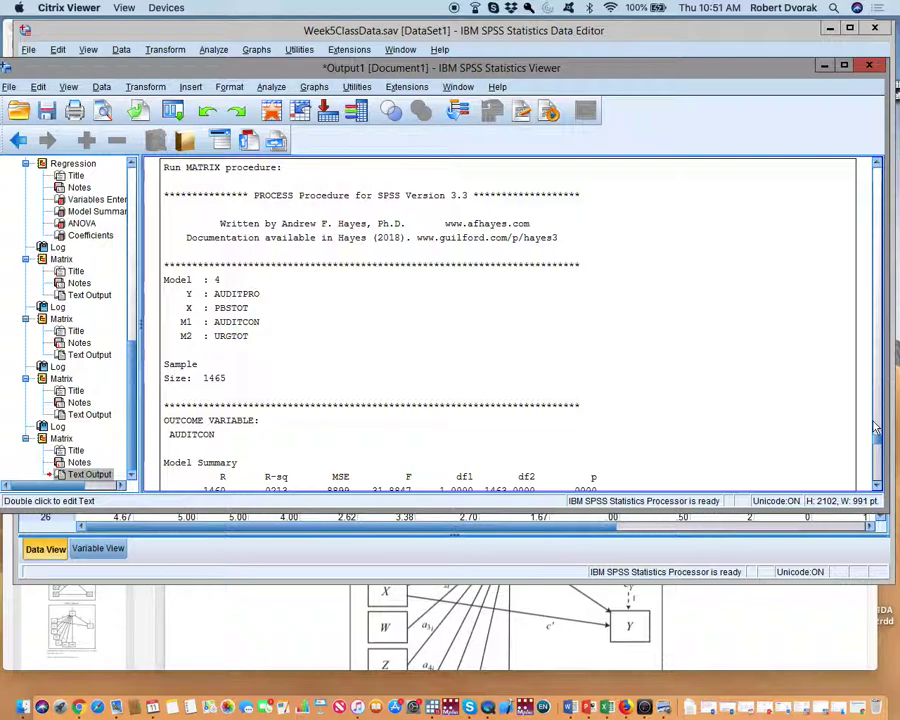
left_click(873, 428)
left_click(873, 418)
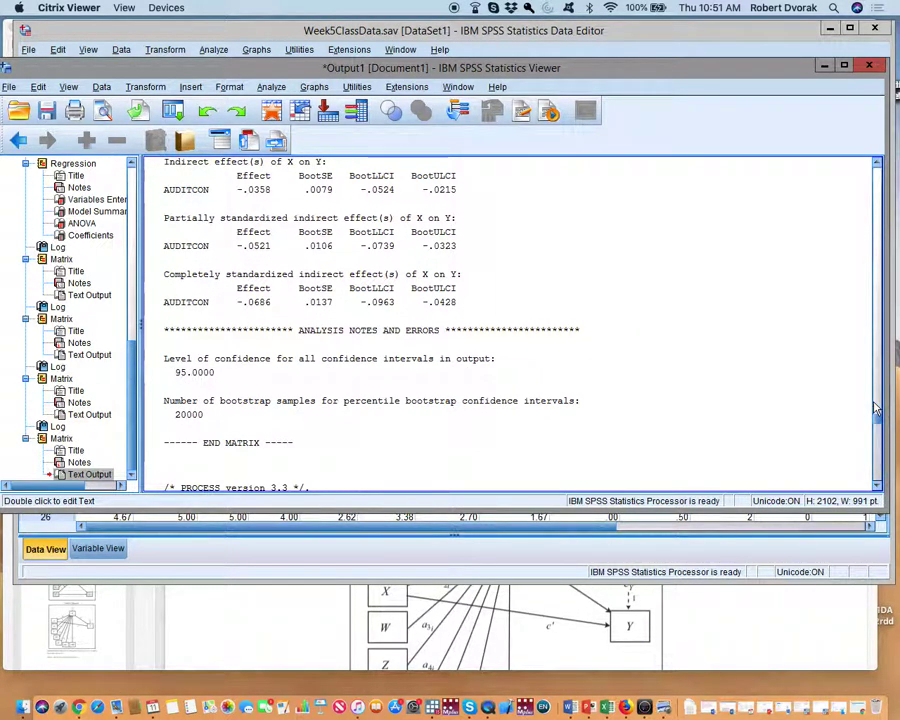
left_click(878, 418)
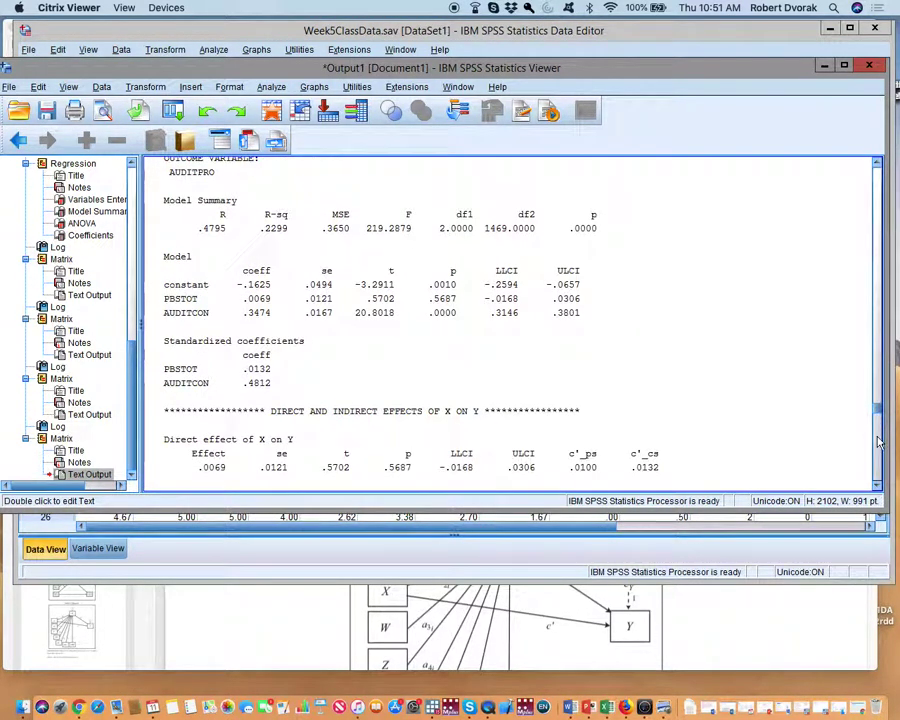
left_click(877, 489)
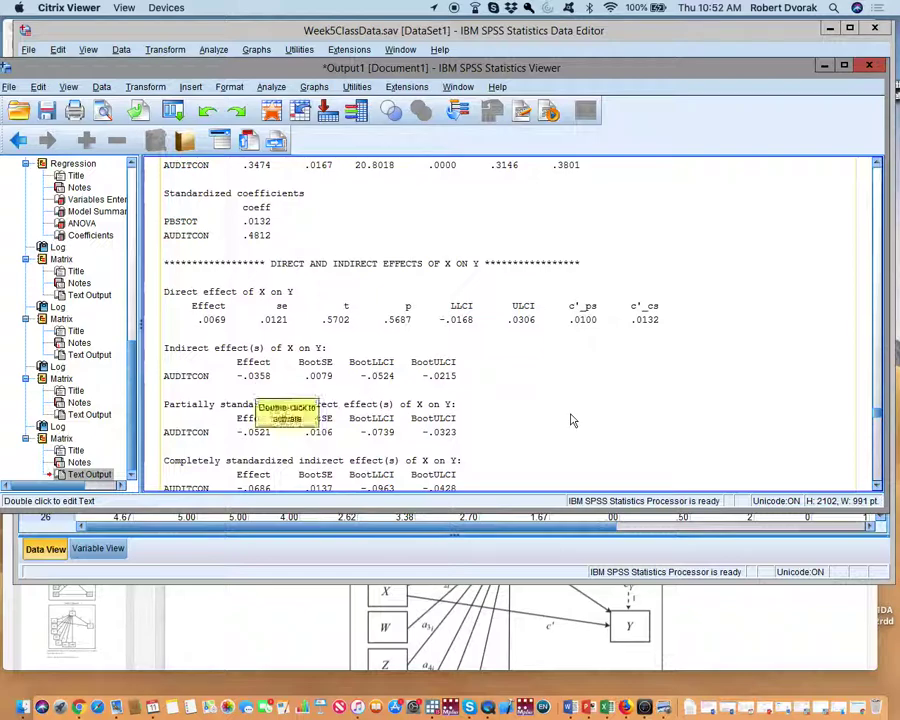
left_click_drag(878, 490, 878, 490)
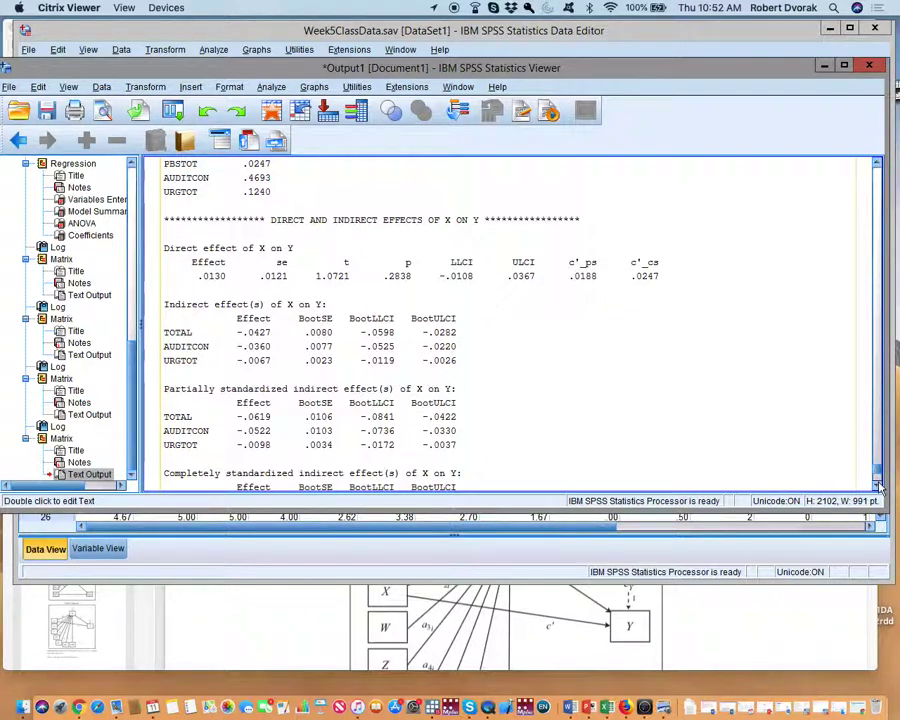
Scroll up and down around the two-mediator PROCESS model 4 output.
scroll(877, 487, "down", 5)
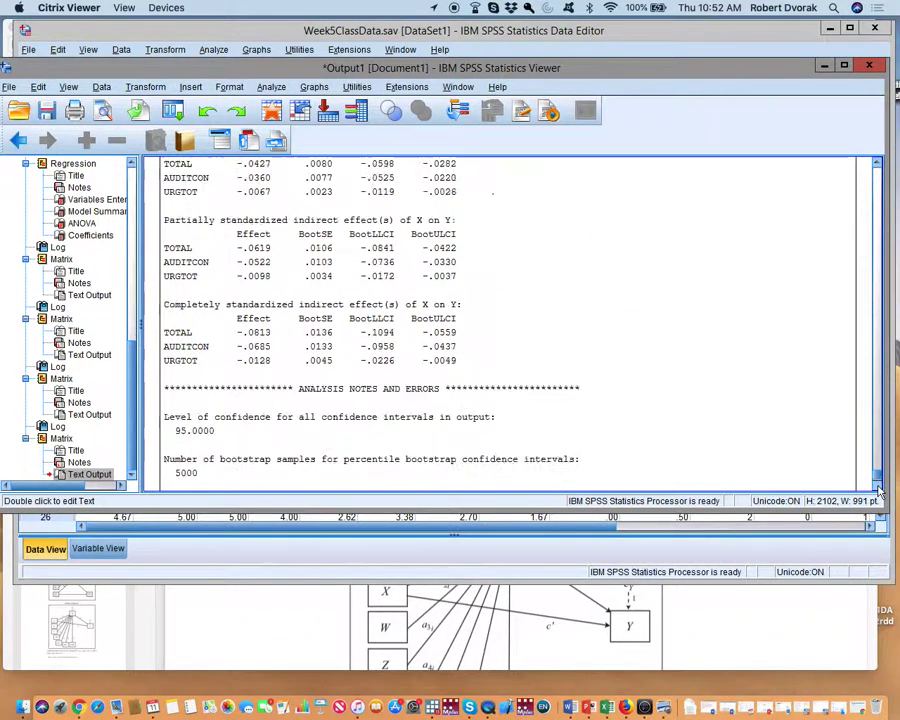
scroll(877, 482, "up", 3)
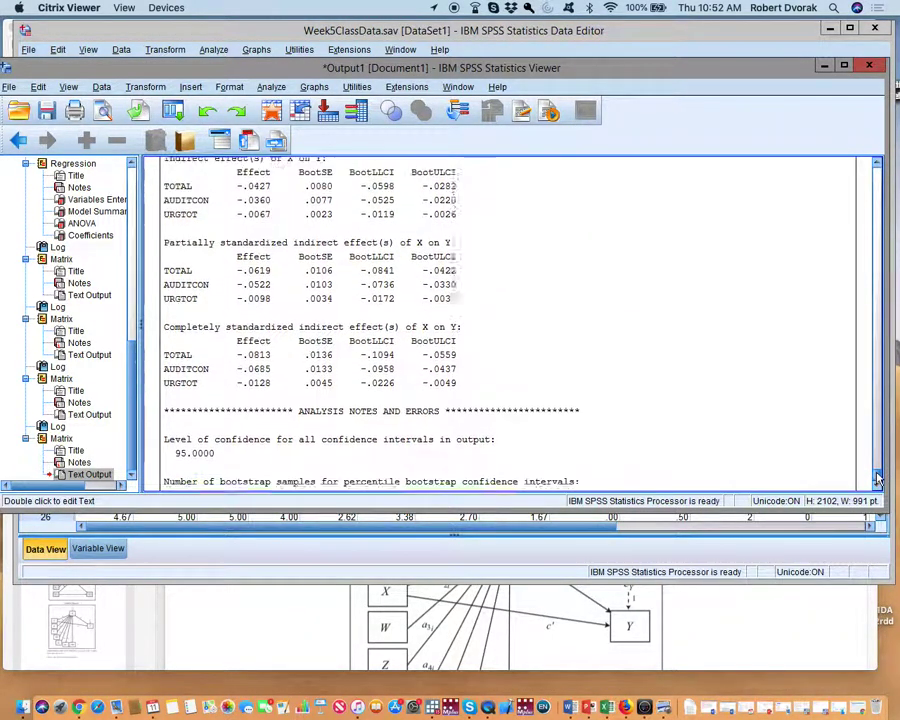
scroll(879, 484, "down", 3)
scroll(879, 484, "up", 4)
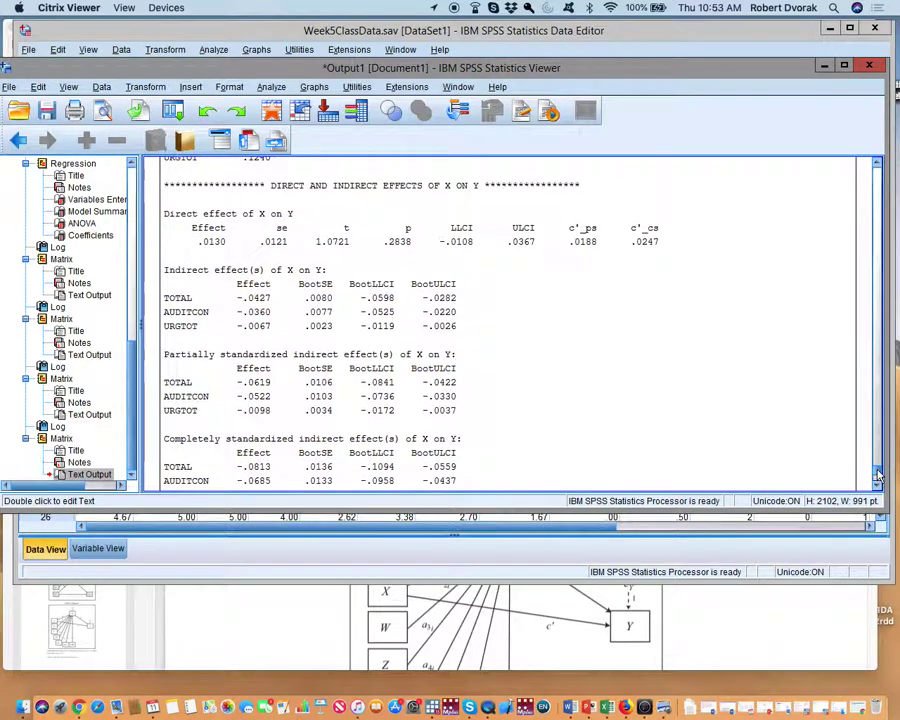
scroll(878, 480, "down", 2)
scroll(877, 478, "up", 10)
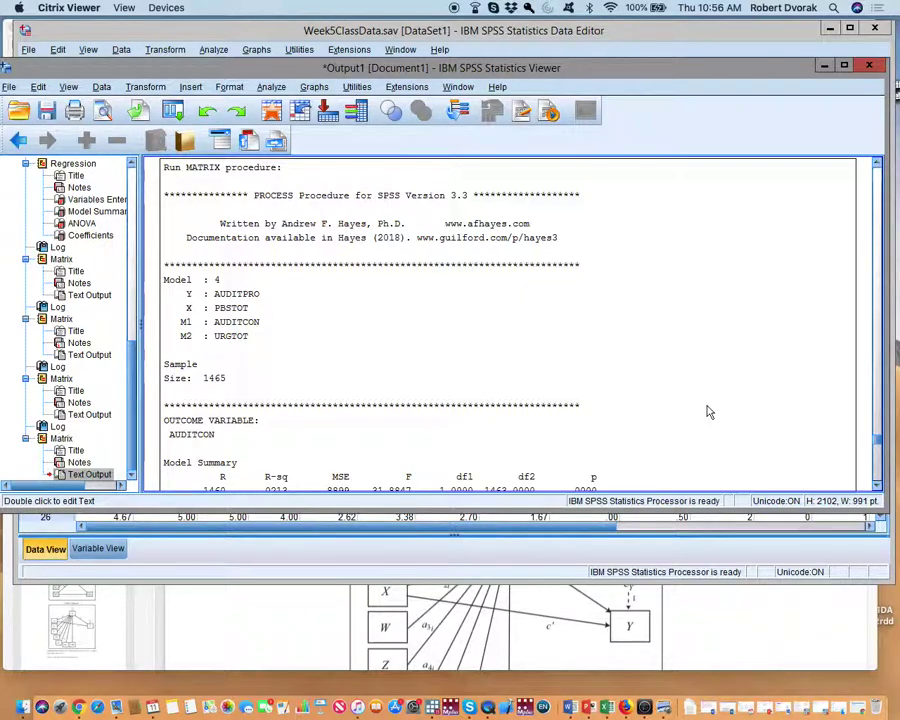
Scroll to the AUDITPRO model: R-sq .2451, standardized AUDITCON .4693, URGTOT .1240, PBSTOT .0247.
left_click_drag(877, 487, 877, 488)
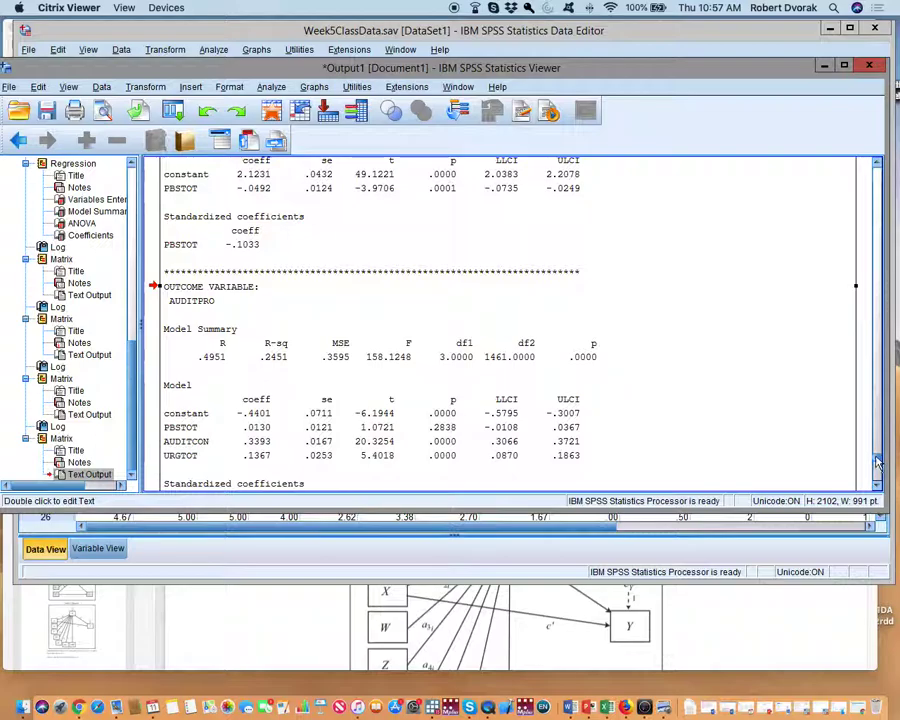
mouse_move(877, 461)
left_mouse_down()
mouse_move(878, 475)
mouse_move(877, 458)
left_mouse_up()
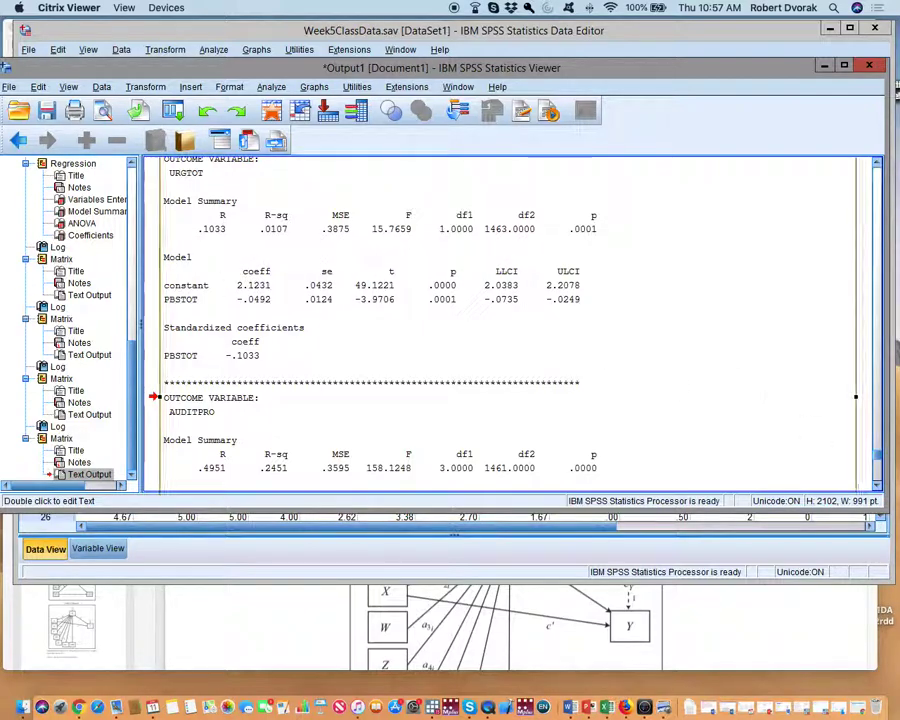
left_click(877, 487)
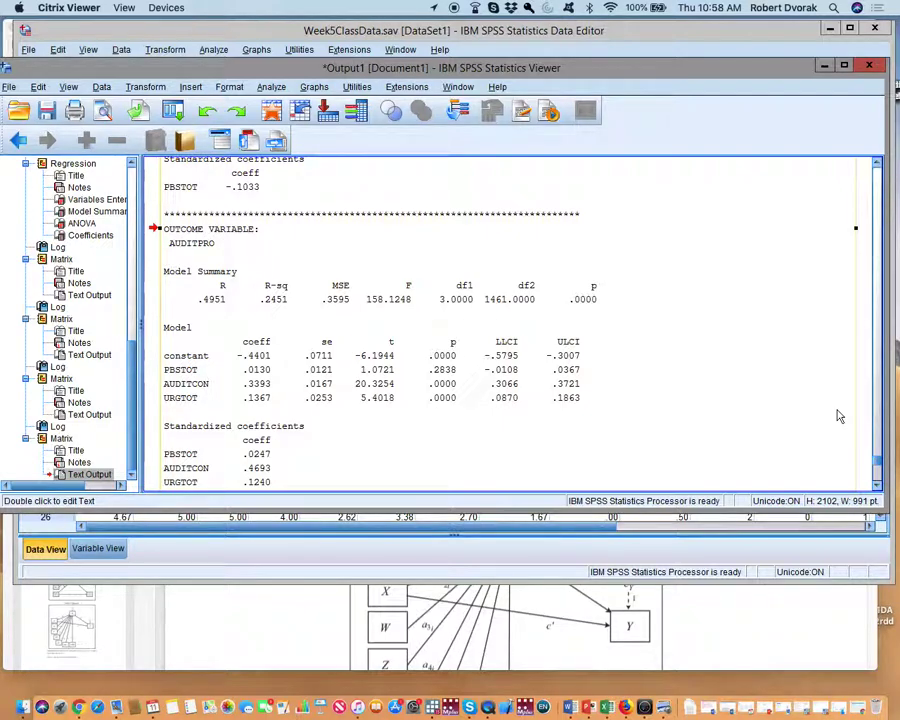
Scroll to the direct effect .0130 (p = .2838) and total indirect effect −.0427.
left_click(878, 488)
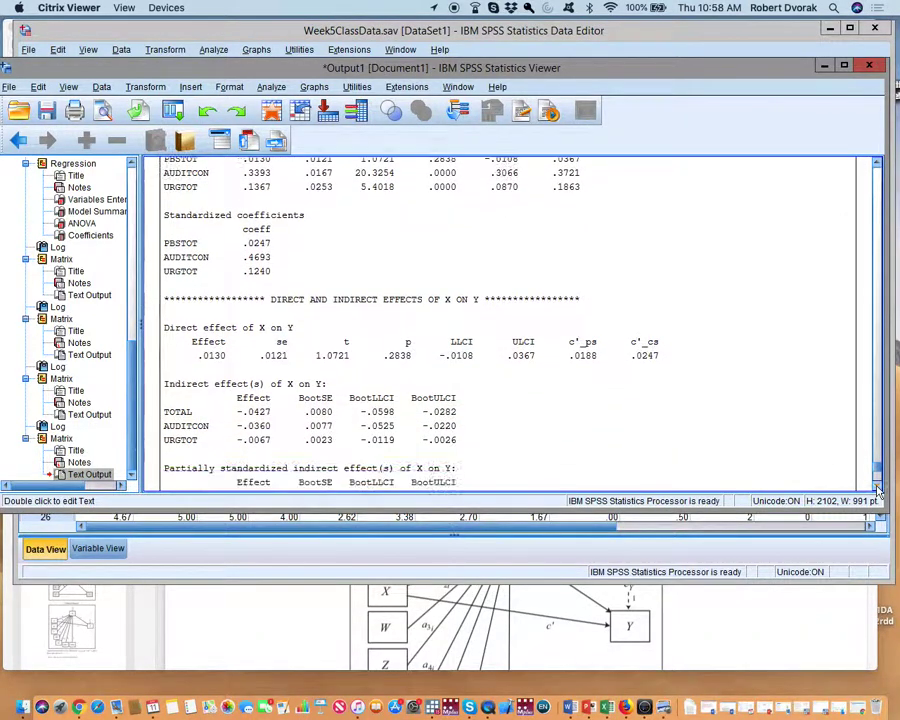
left_click(878, 488)
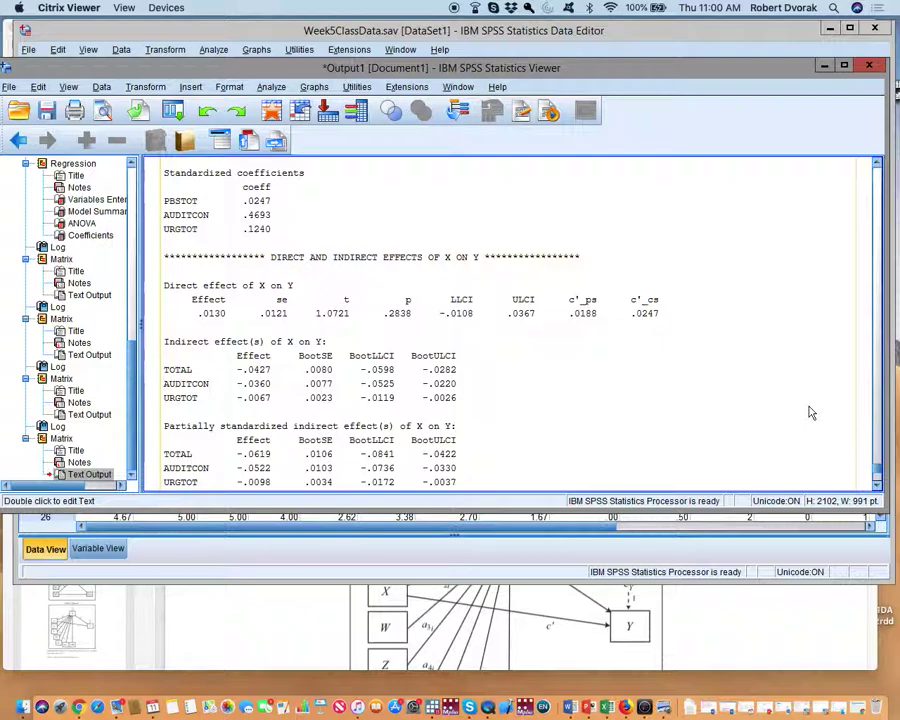
In PROCESS v3.3, remove URGTOT from the mediators, leaving AUDITCON as the only mediator.
left_click(270, 87)
mouse_move(356, 220)
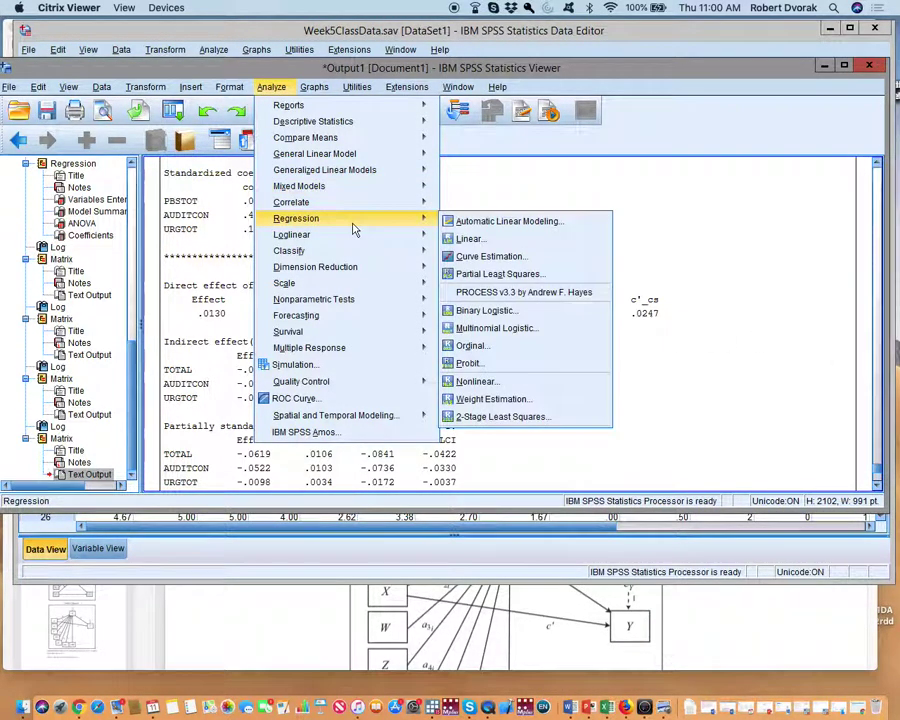
left_click(462, 294)
left_click(518, 232)
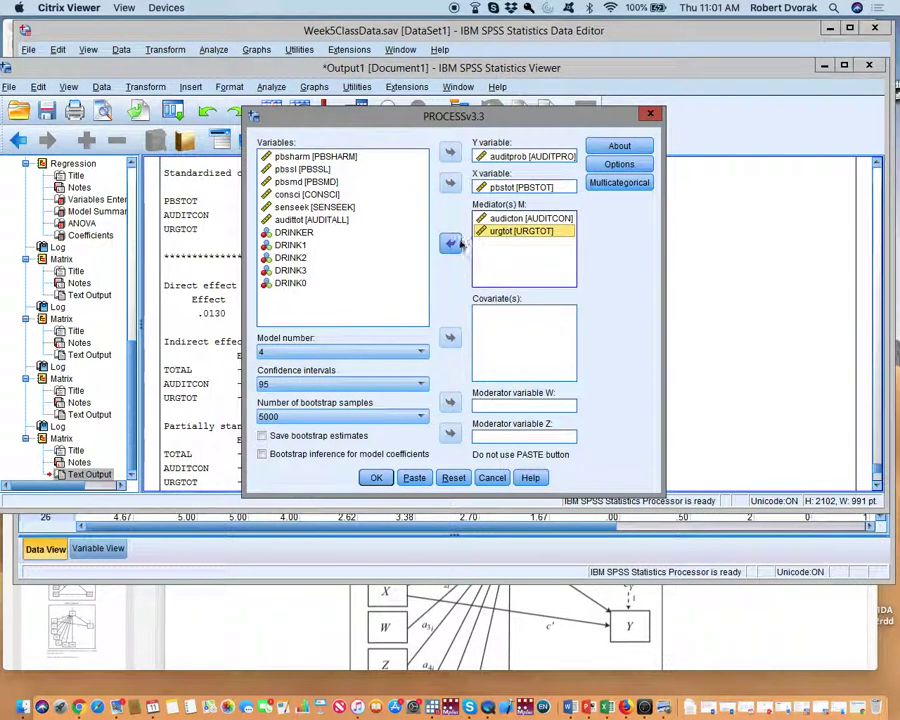
double_click(516, 231)
left_click(506, 222)
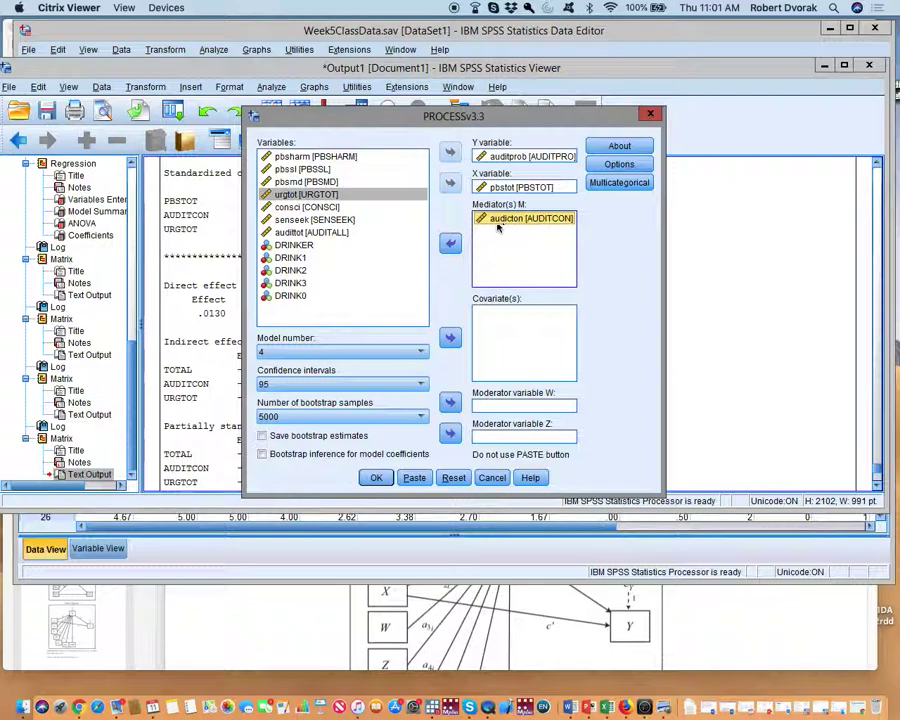
Replace PBSTOT with PBSHARM as the X variable and run the AUDITPRO mediation.
left_click(506, 188)
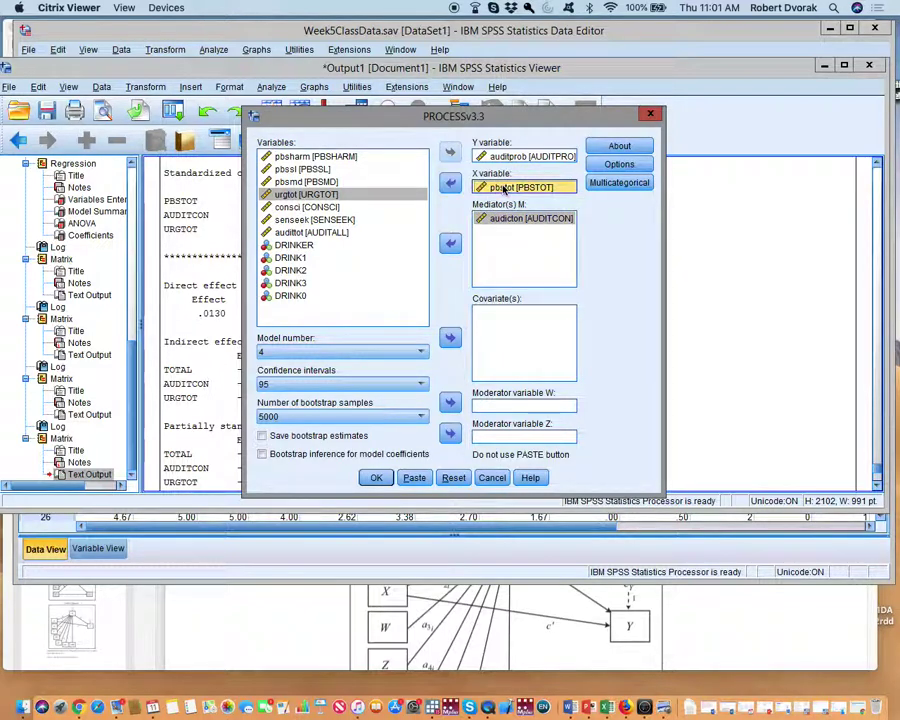
double_click(498, 186)
left_click(335, 171)
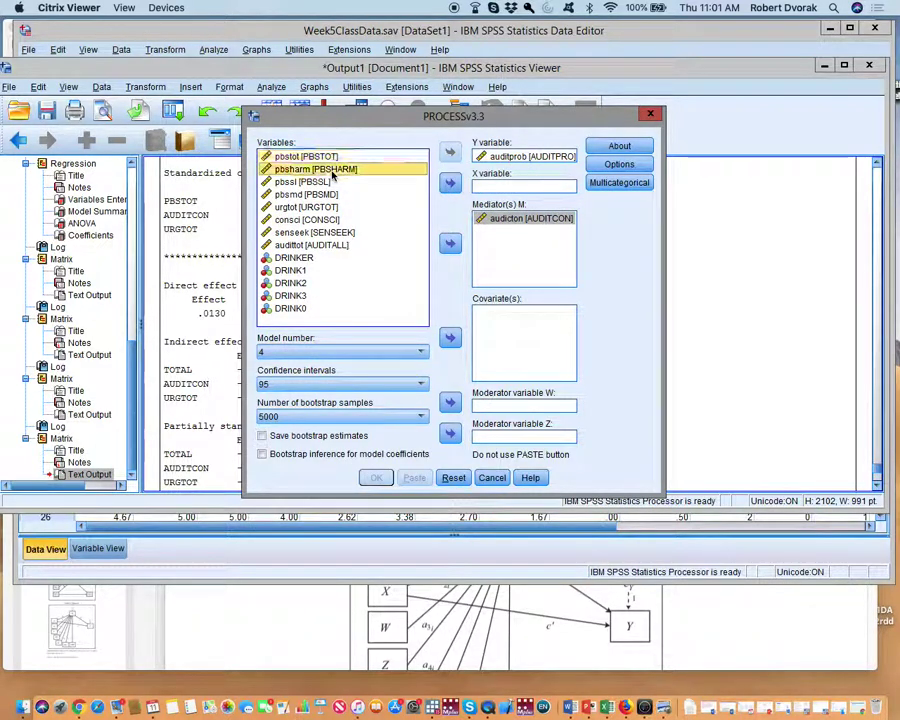
left_click(450, 182)
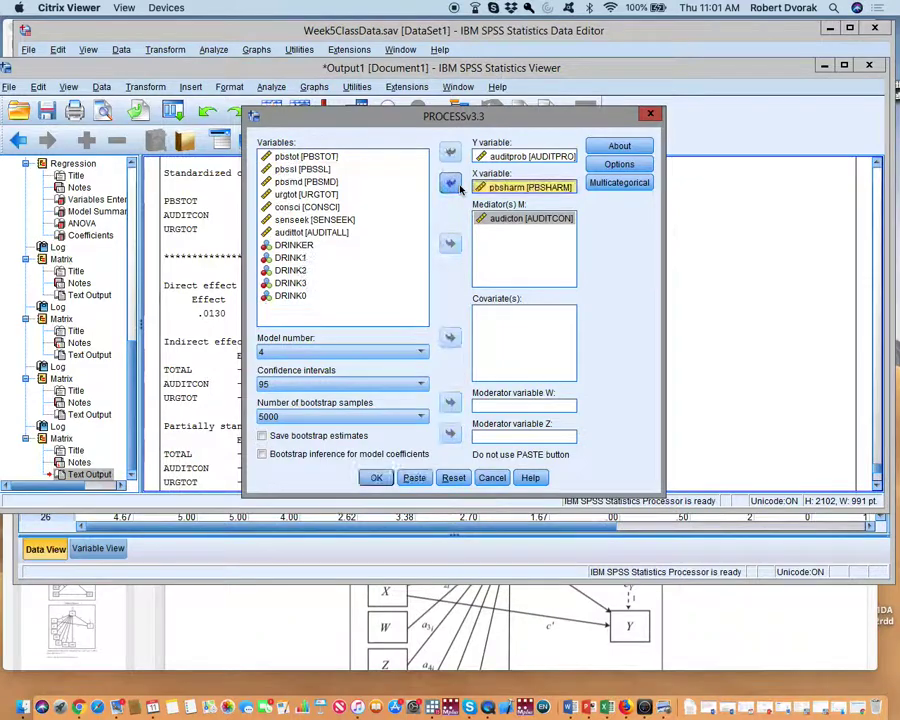
left_click(374, 479)
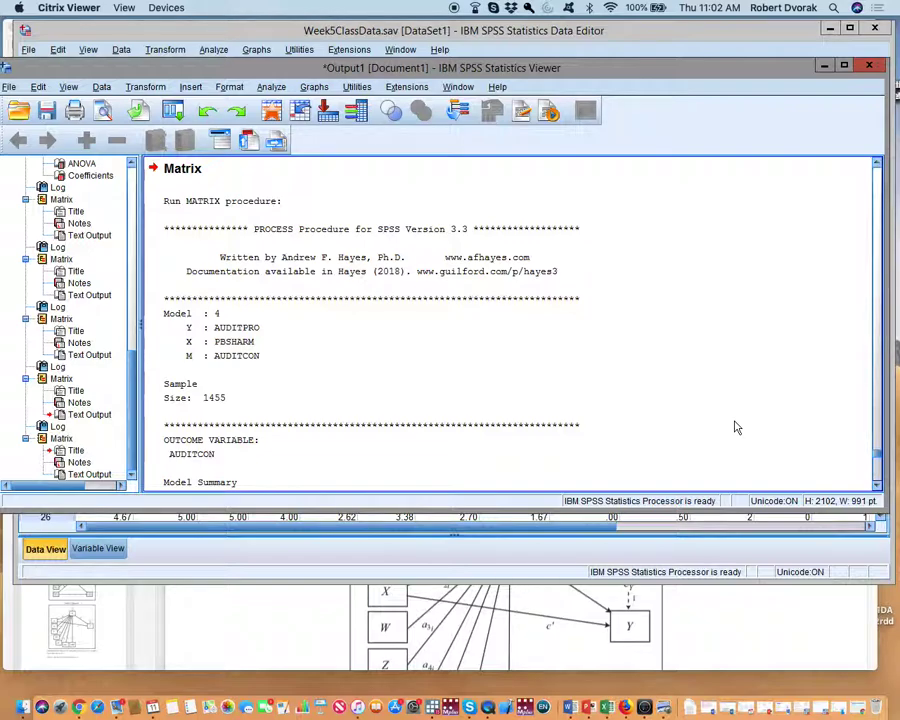
Scroll through the PBSHARM mediation output and settle near the top on the AUDITCON Model Summary.
left_click(877, 485)
left_click(877, 485)
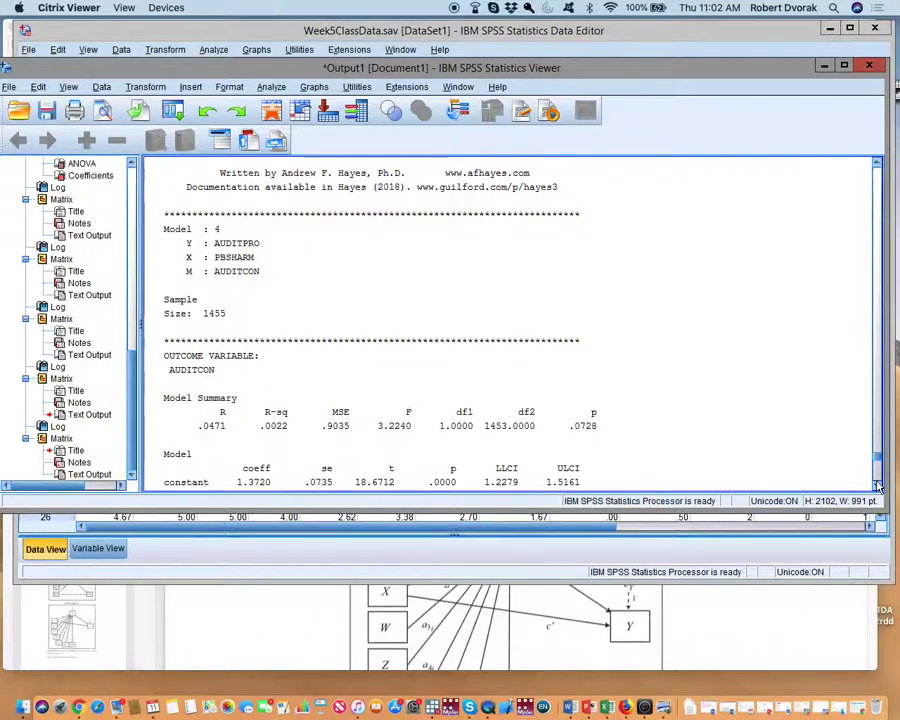
left_click(877, 485)
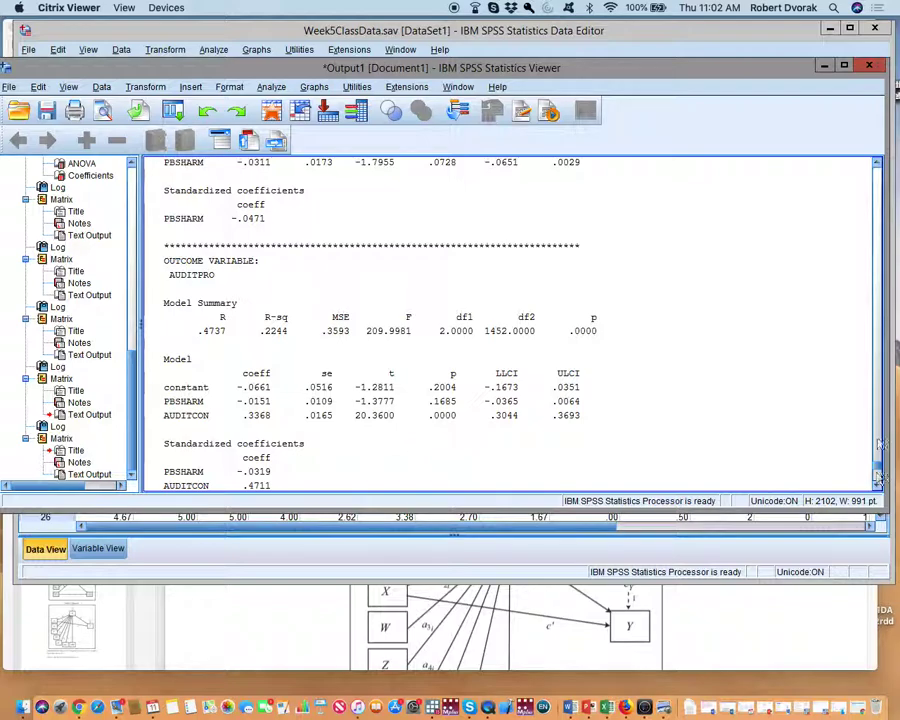
left_click(877, 163)
left_click(877, 163)
left_click(877, 163)
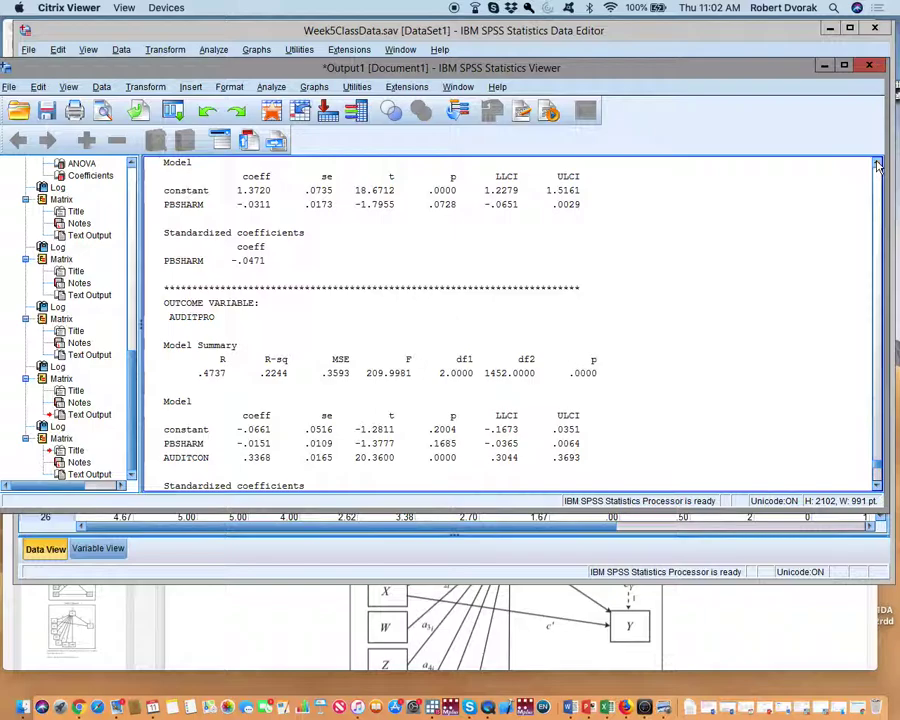
left_click(877, 163)
left_click(877, 163)
left_click(877, 163)
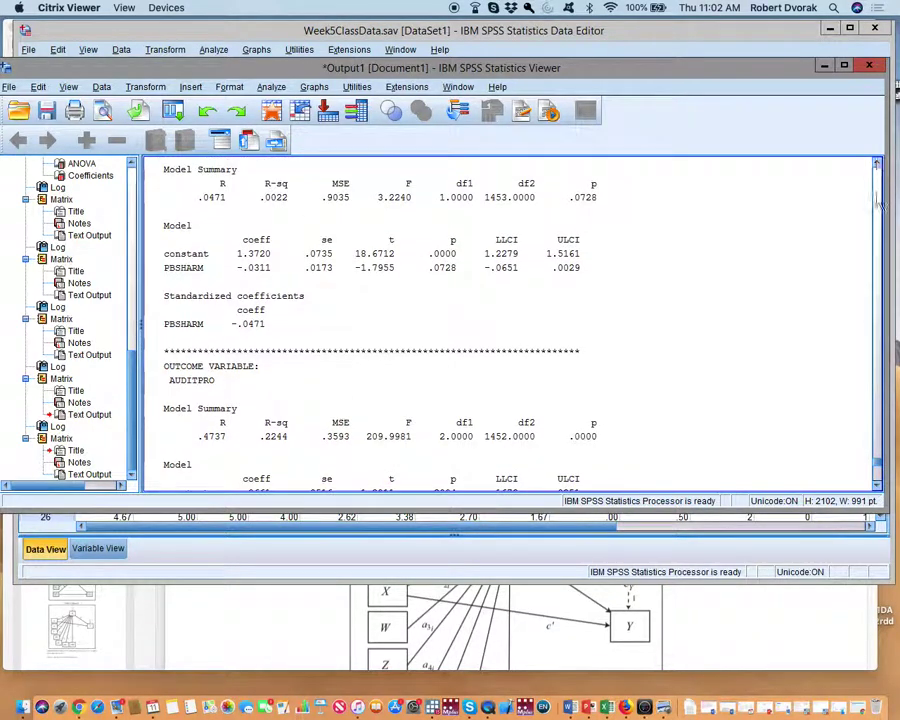
left_click(877, 485)
left_click(877, 485)
left_click(877, 485)
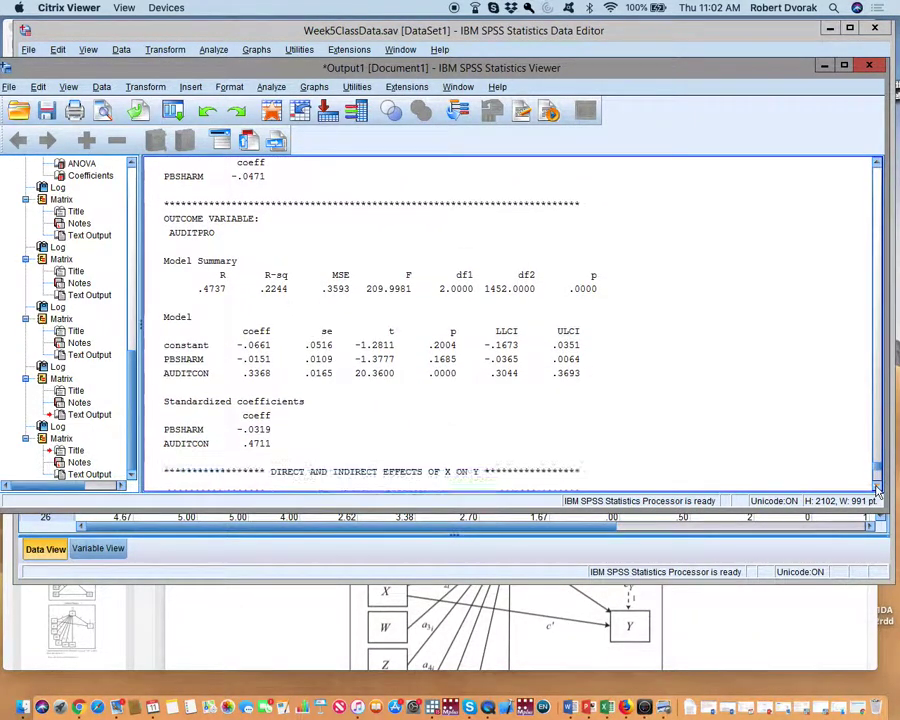
left_click(877, 486)
left_click(877, 486)
left_click(877, 486)
left_click(877, 486)
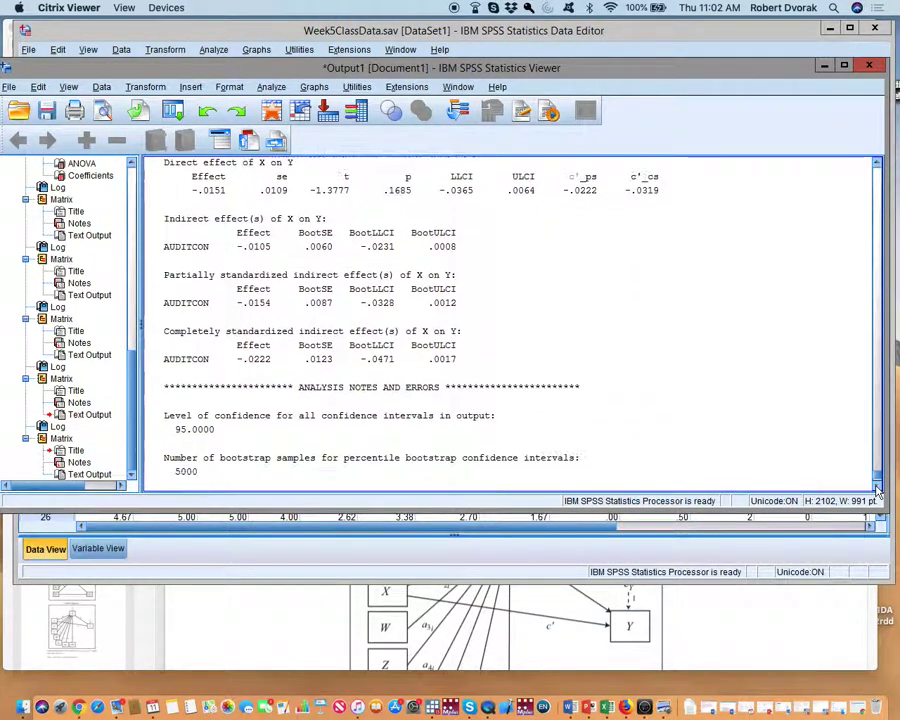
left_click(877, 486)
left_click(877, 163)
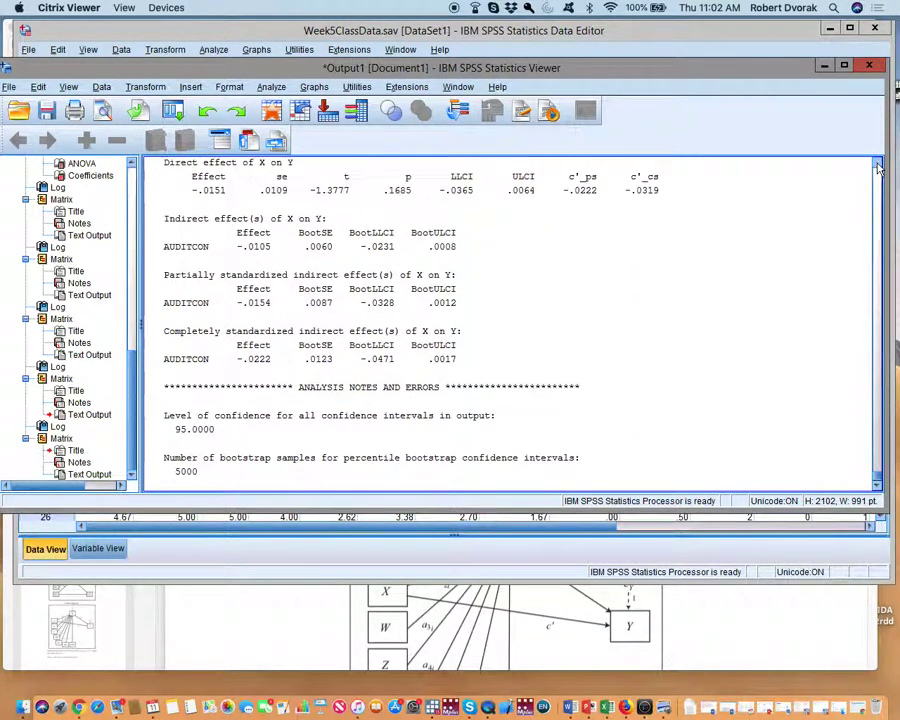
left_click(877, 164)
left_click(877, 164)
left_click(877, 164)
left_click(877, 164)
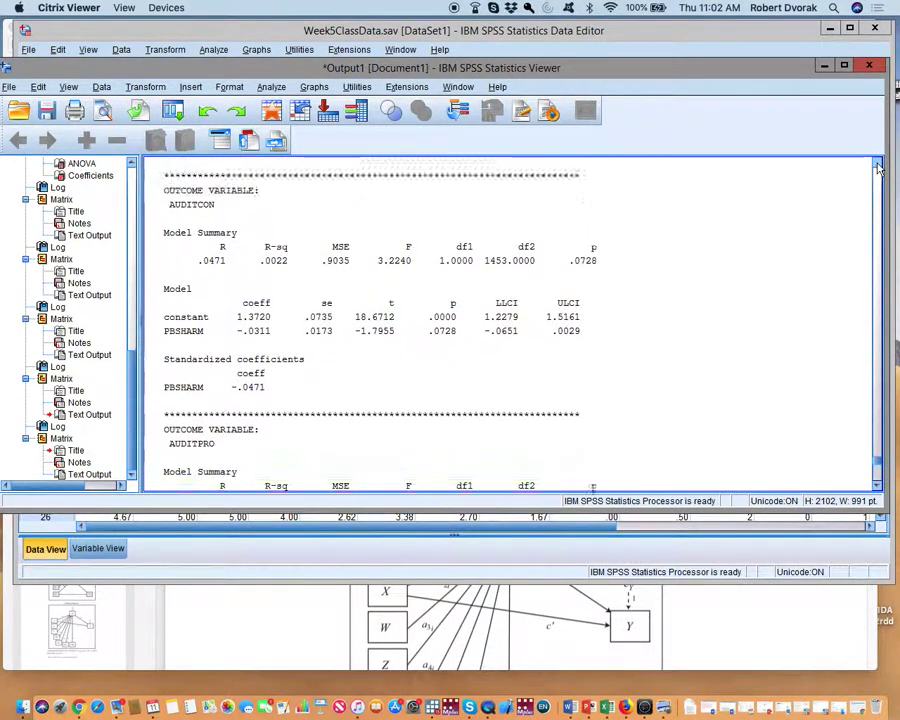
left_click(877, 164)
left_click(877, 164)
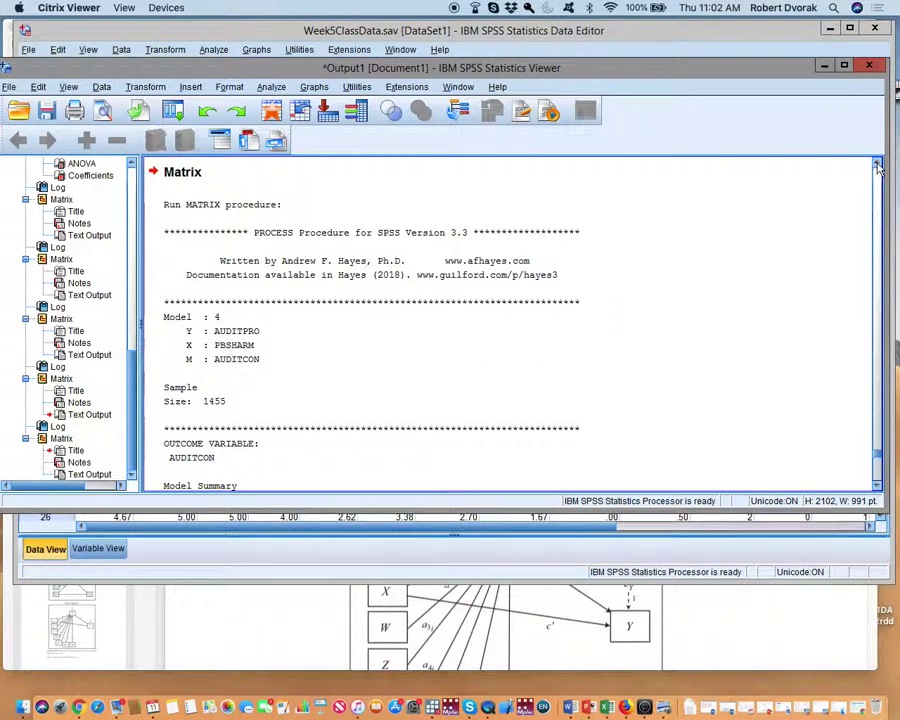
left_click(877, 486)
left_click(877, 486)
left_click(877, 486)
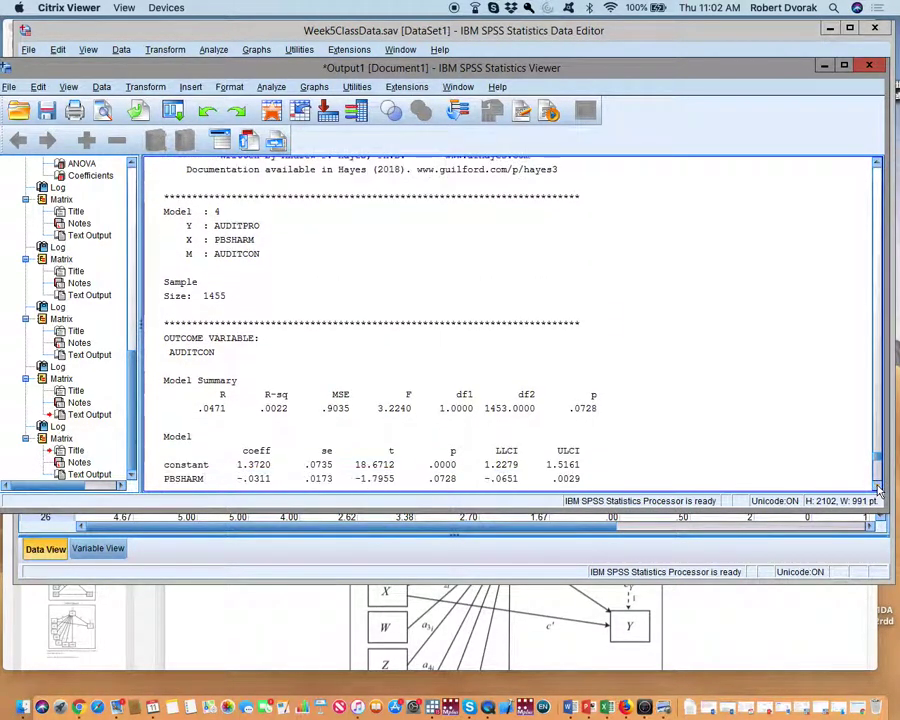
left_click(878, 489)
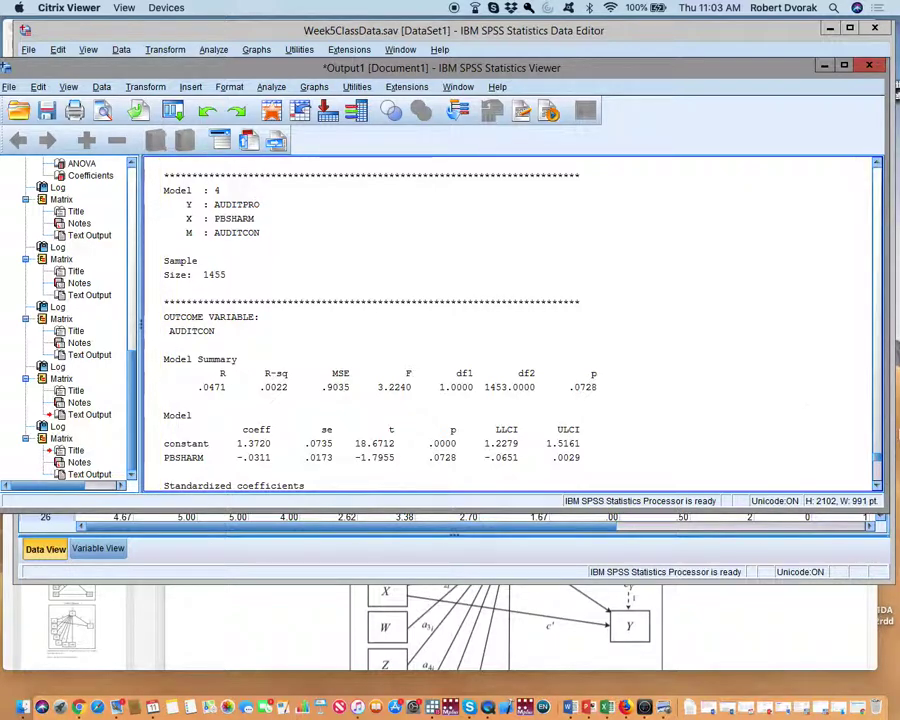
left_click(877, 486)
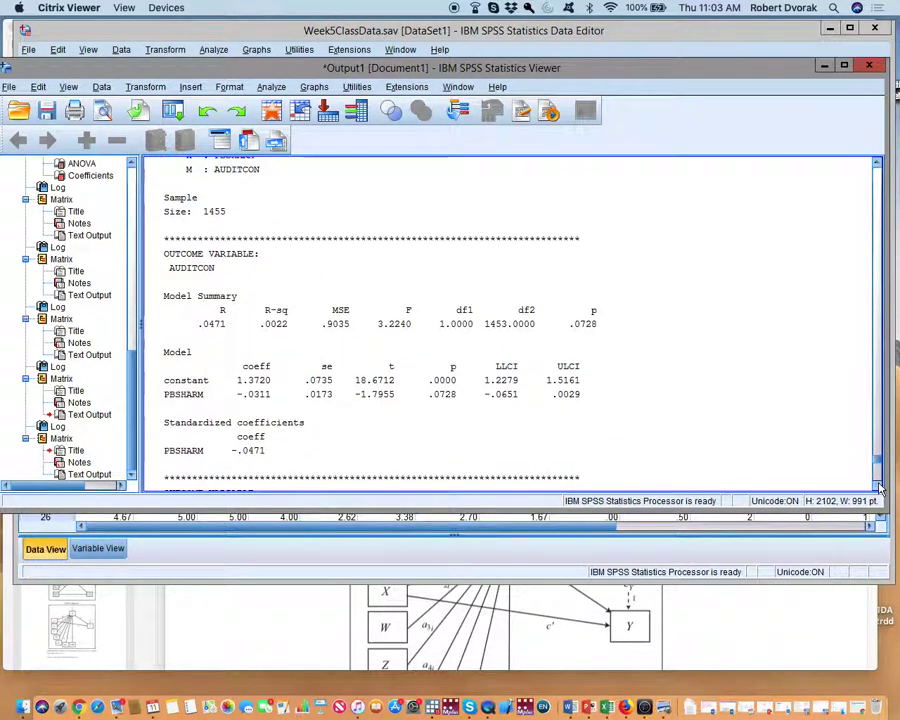
left_click(877, 486)
left_click(877, 486)
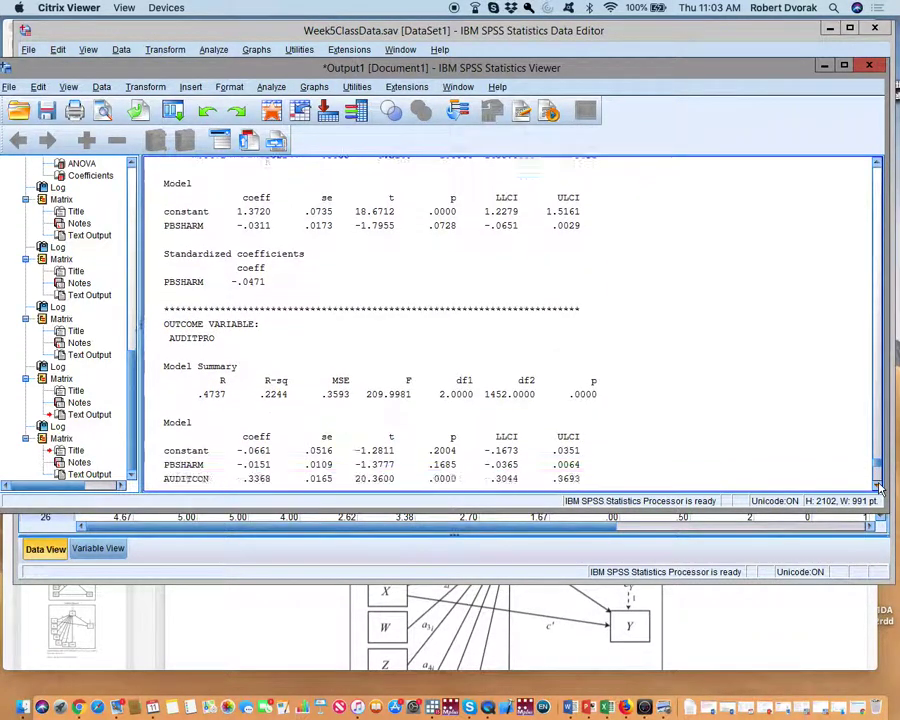
left_click(877, 486)
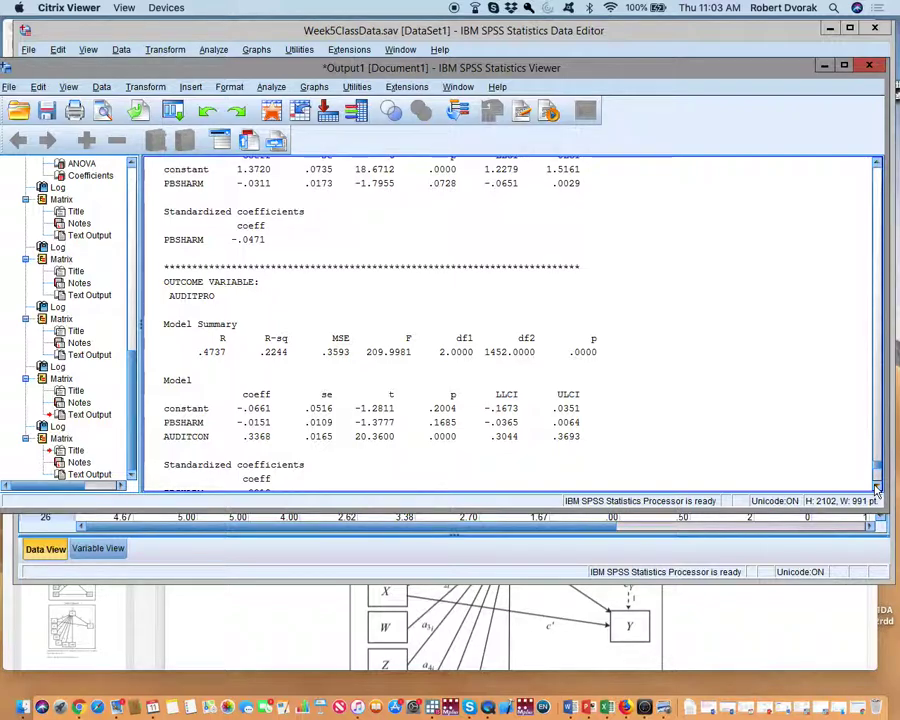
left_click(877, 490)
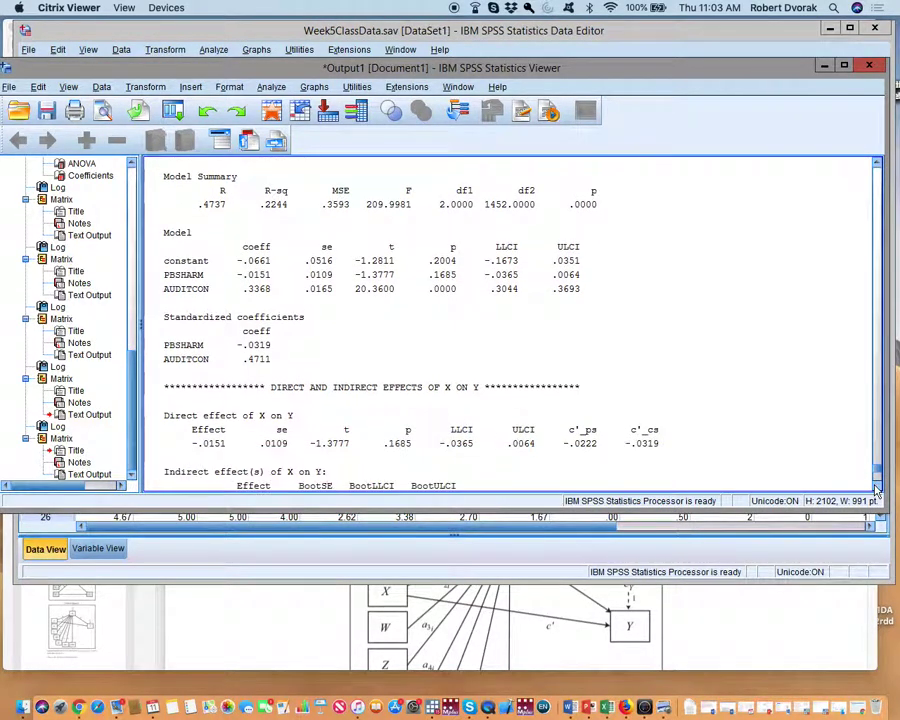
left_click(877, 490)
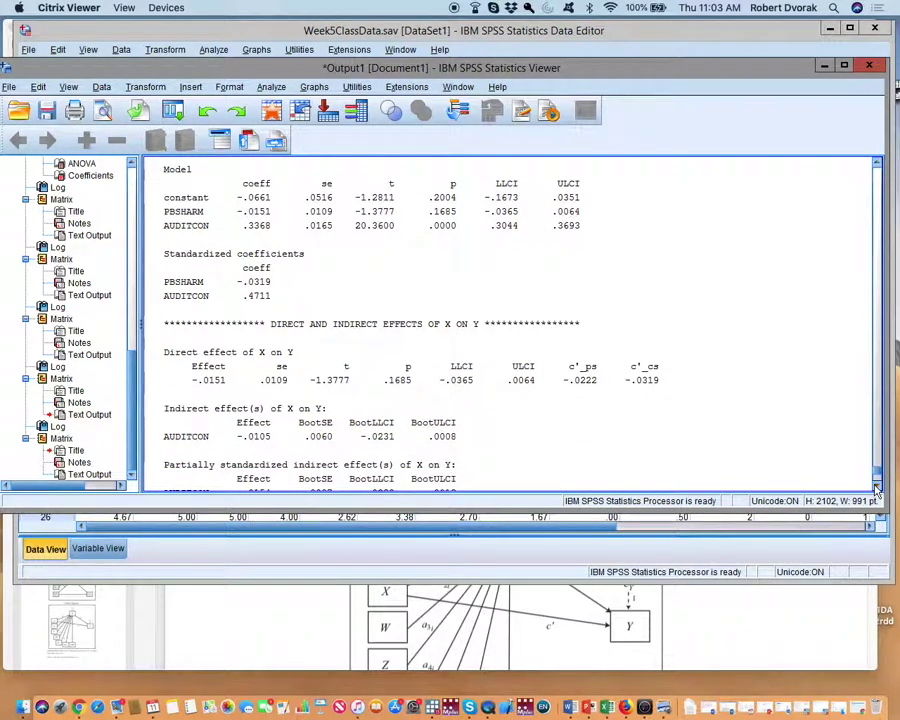
left_click(877, 490)
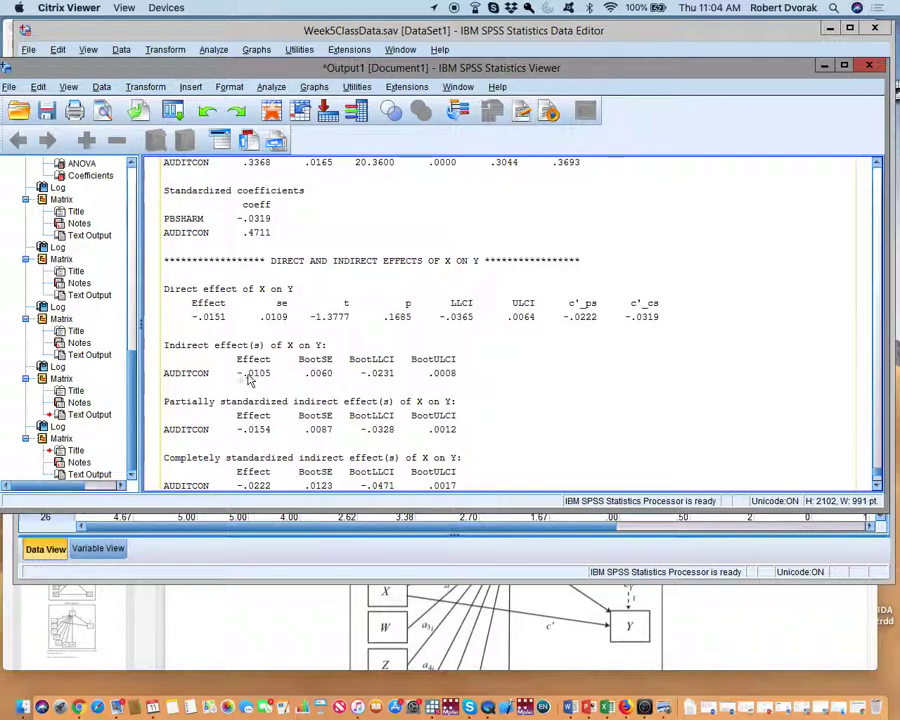
left_click(462, 380)
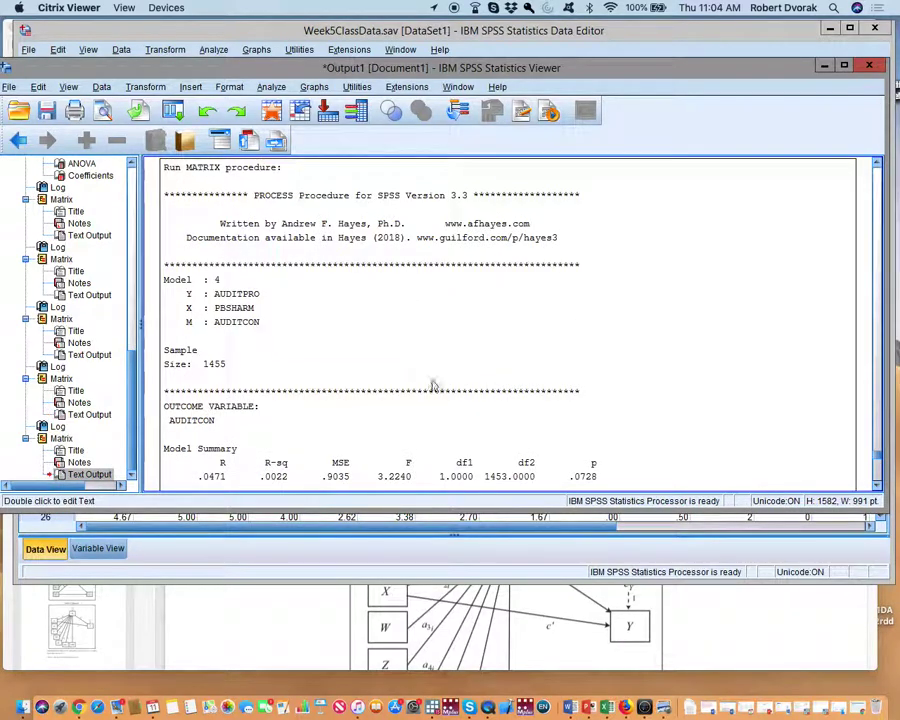
left_click(877, 490)
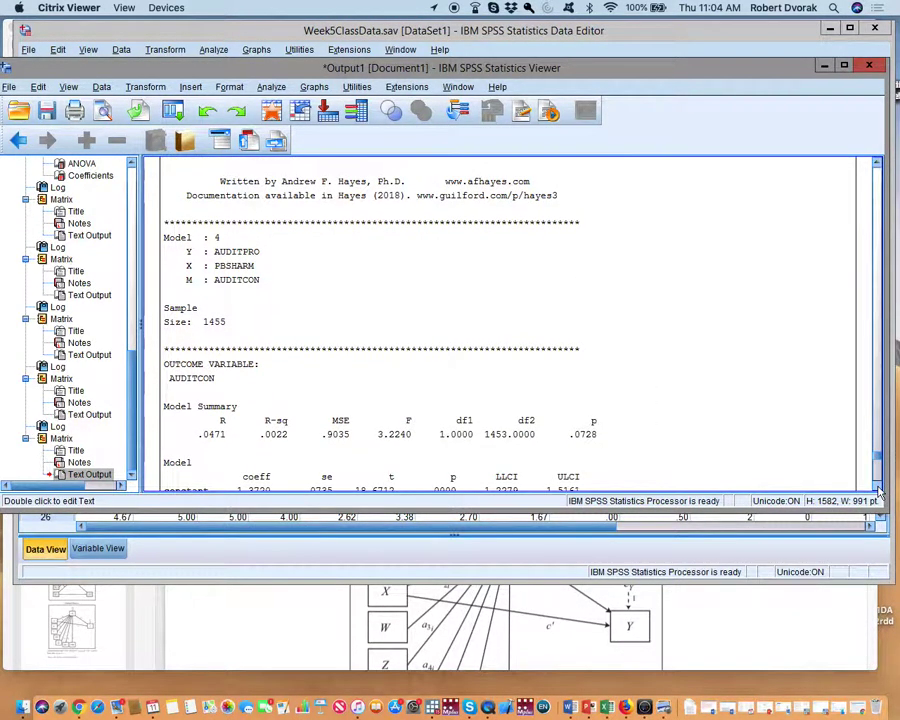
left_click_drag(877, 490, 877, 490)
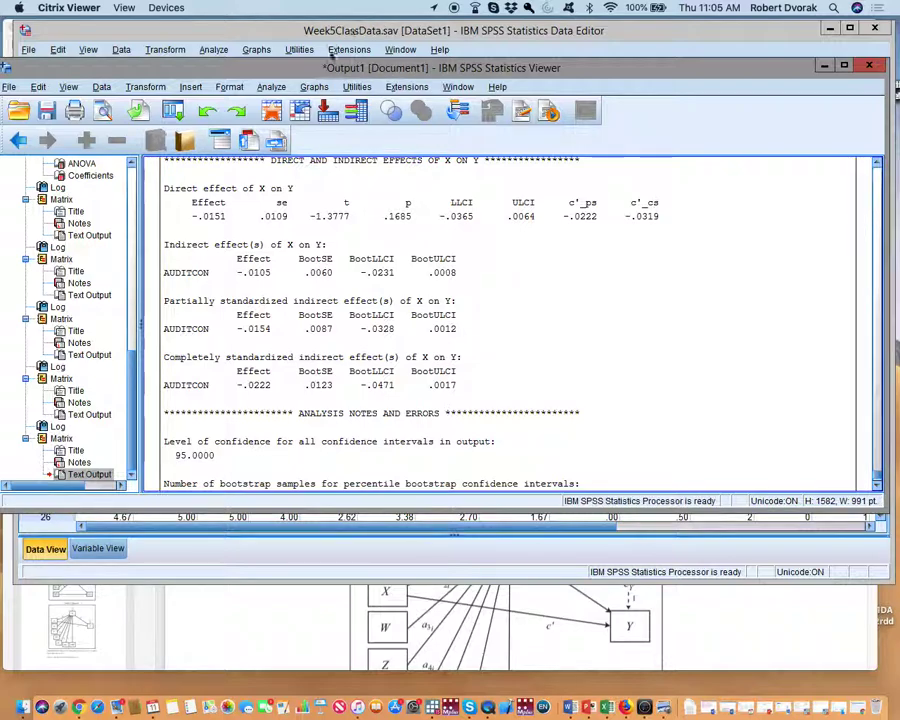
Run a linear regression of auditprob on pbsharm alone, dropping pbstot and audicton as predictors.
left_click(277, 90)
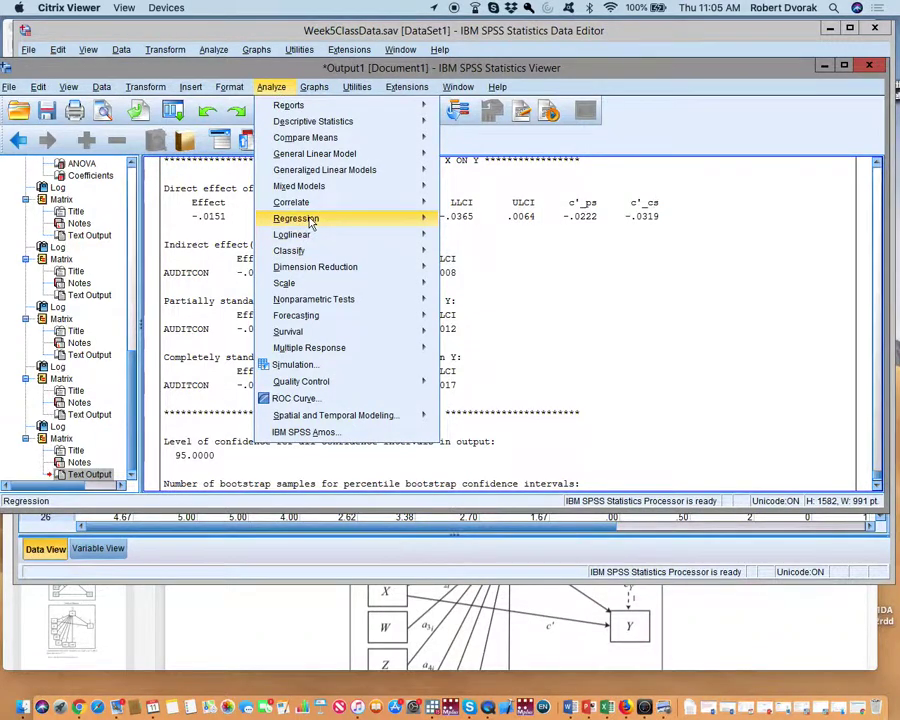
mouse_move(300, 218)
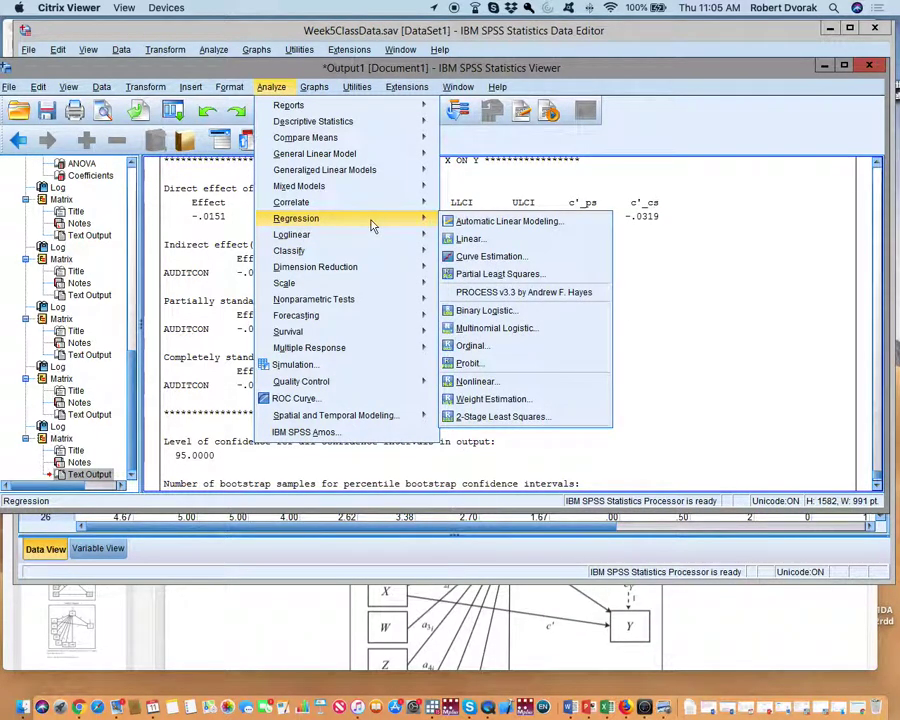
left_click(466, 238)
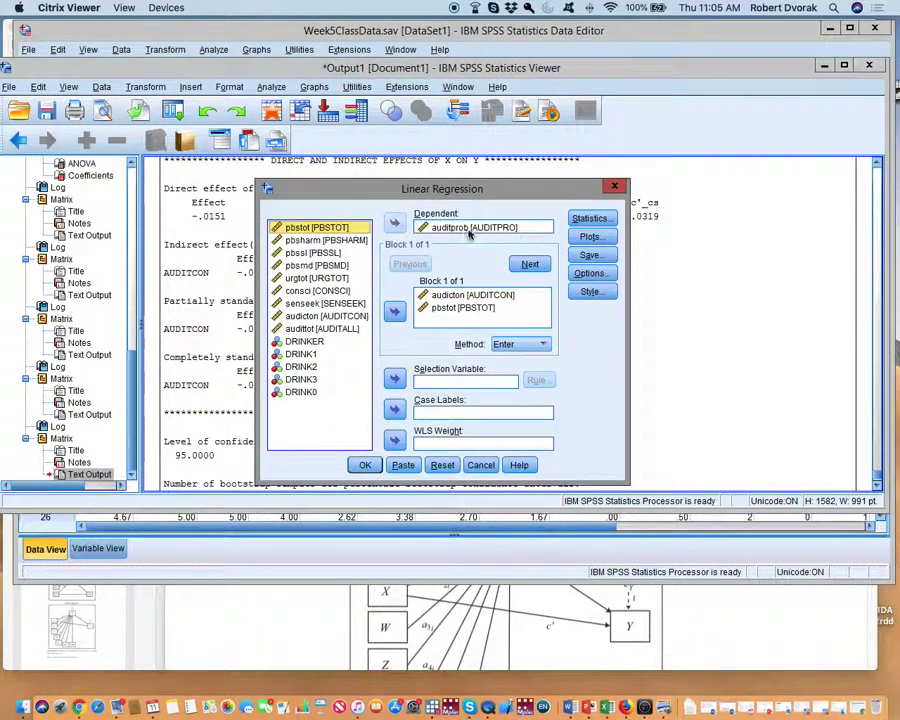
left_click(460, 307)
left_click(394, 311)
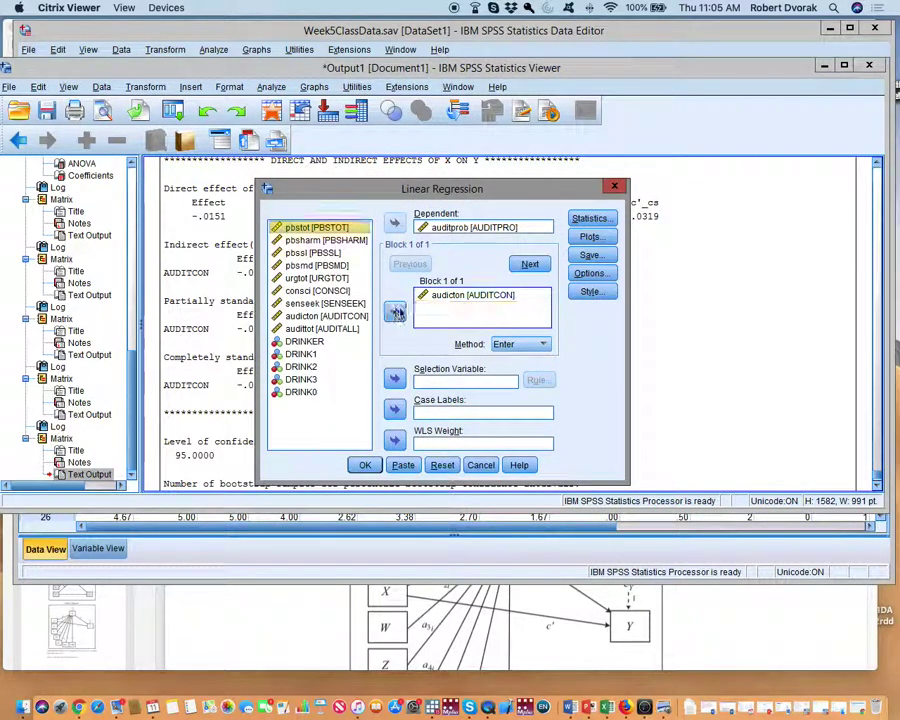
left_click(451, 296)
left_click(394, 311)
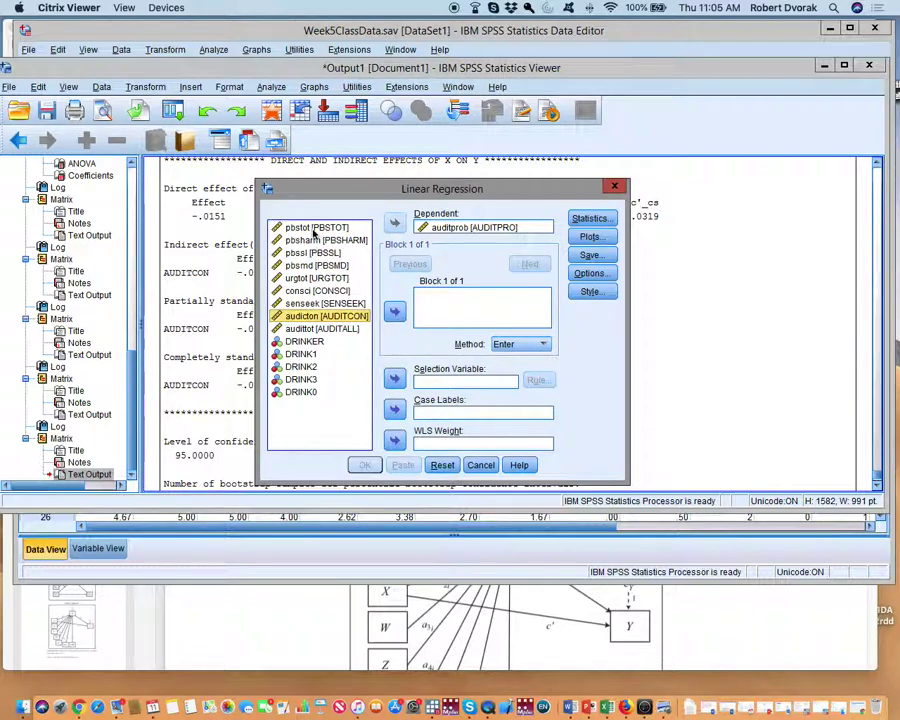
left_click(318, 240)
left_click(394, 311)
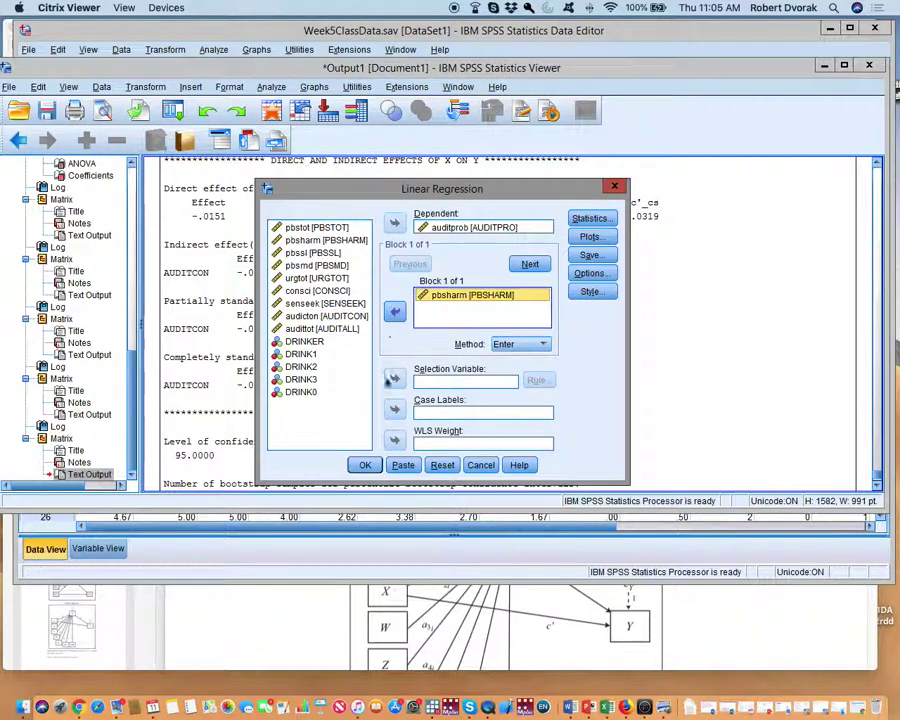
left_click(364, 465)
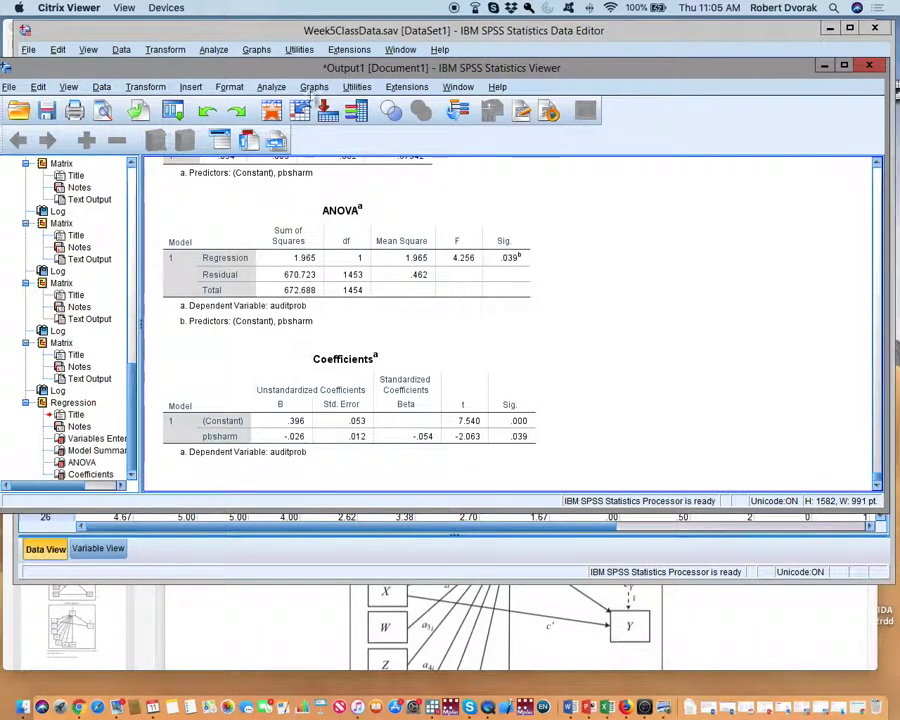
Rerun the linear regression with audicton added beside pbsharm, then scroll to the Coefficients table.
left_click(271, 87)
mouse_move(424, 220)
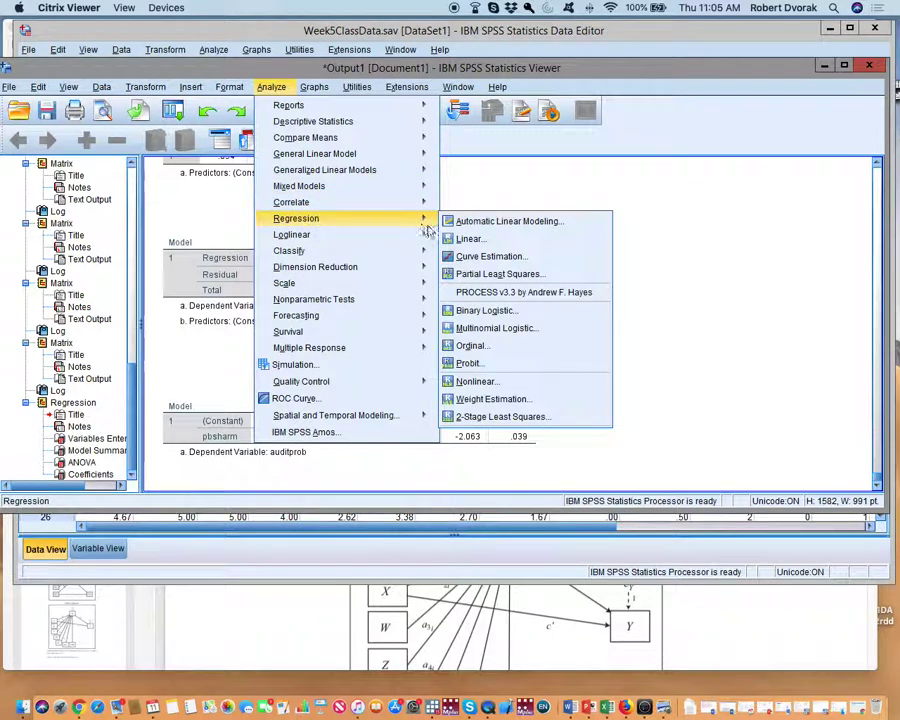
left_click(452, 238)
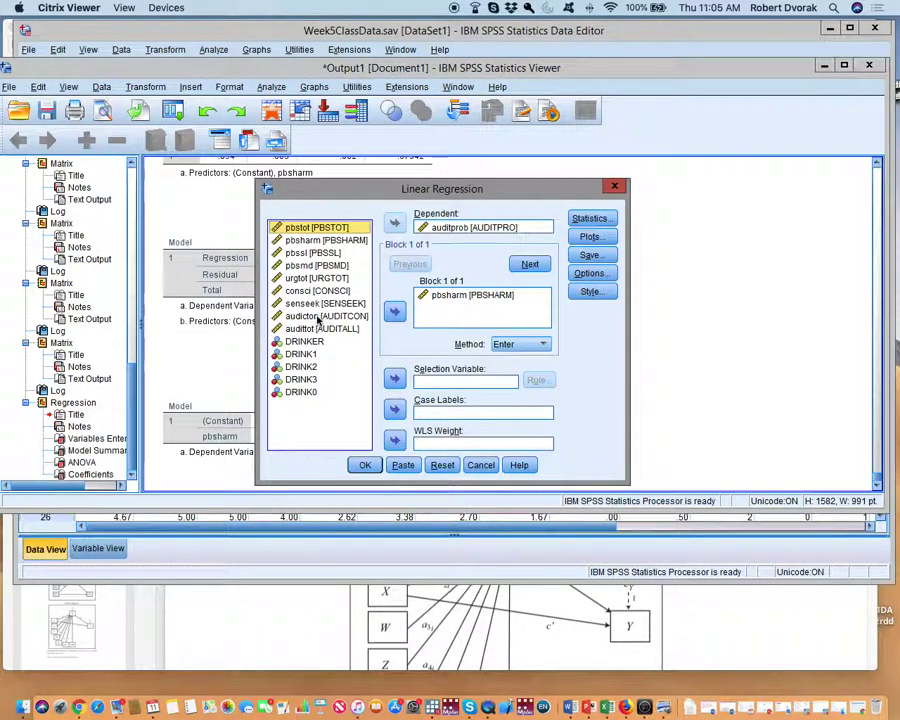
left_click(314, 317)
left_click(394, 312)
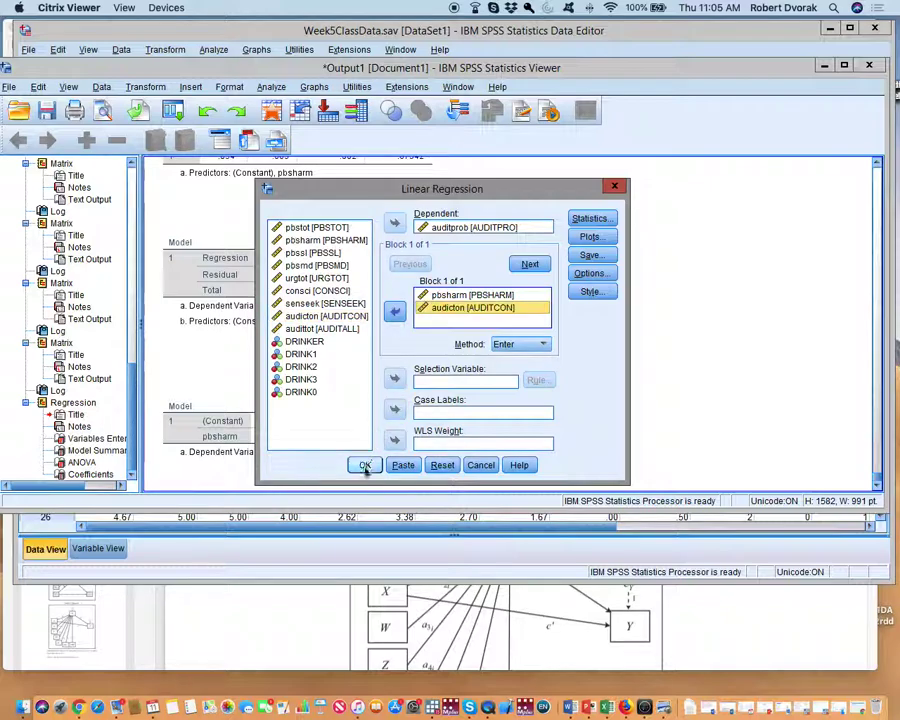
left_click(364, 464)
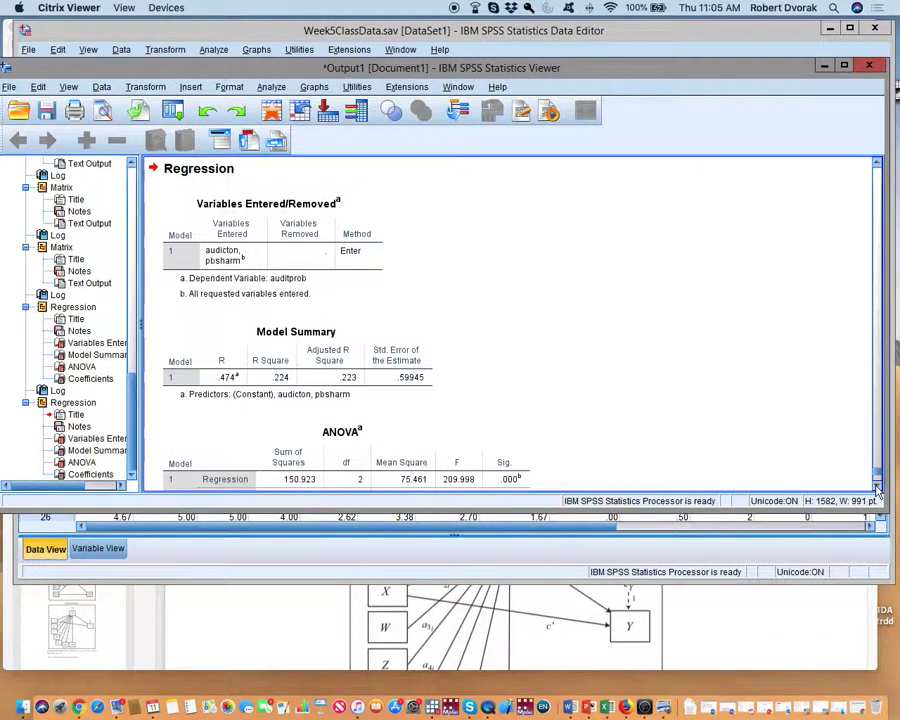
scroll(880, 487, "down", 3)
scroll(877, 489, "down", 4)
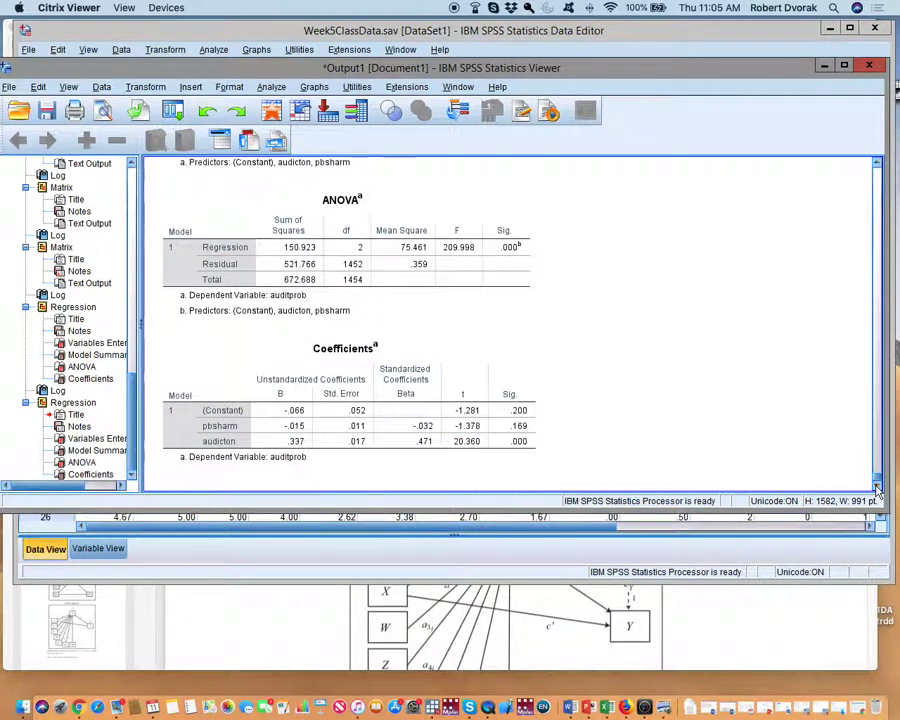